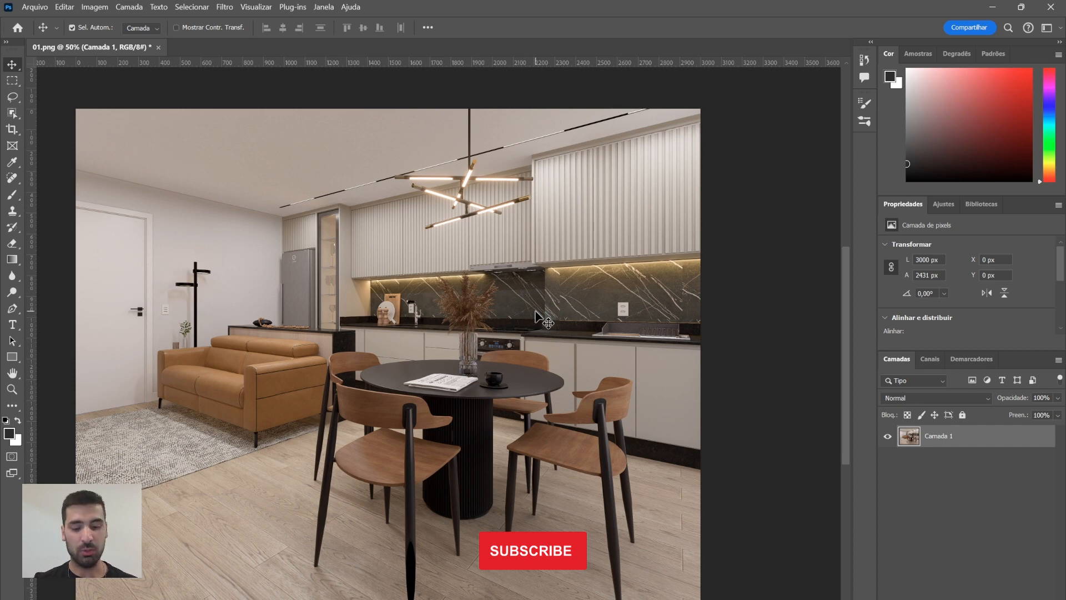
Duplicate the image layer and hide the original Camada 1 layer
{"action": "key", "text": "ctrl+j"}
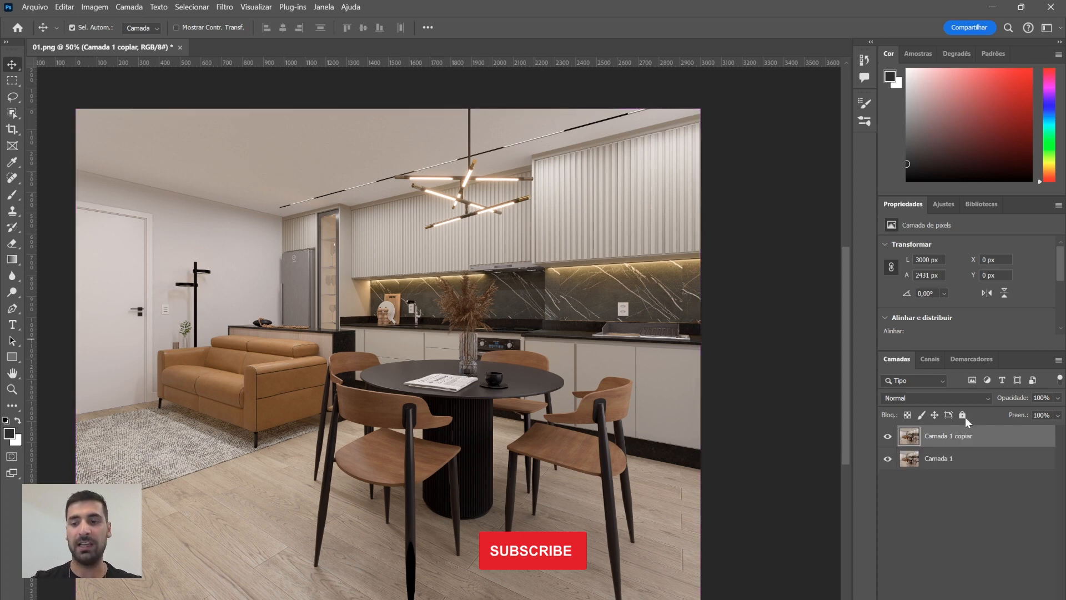
{"action": "left_click", "coordinate": [887, 459]}
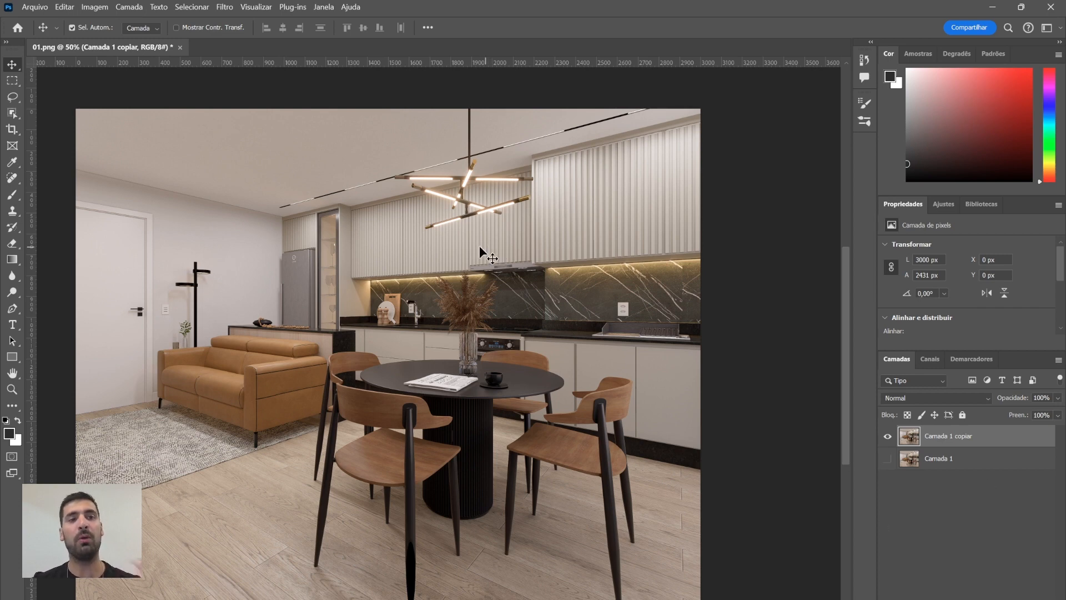
Open the Camera Raw filter on the copied layer and set Exposure to +0,30
{"action": "left_click", "coordinate": [225, 8]}
{"action": "left_click", "coordinate": [224, 8]}
{"action": "left_click", "coordinate": [224, 8]}
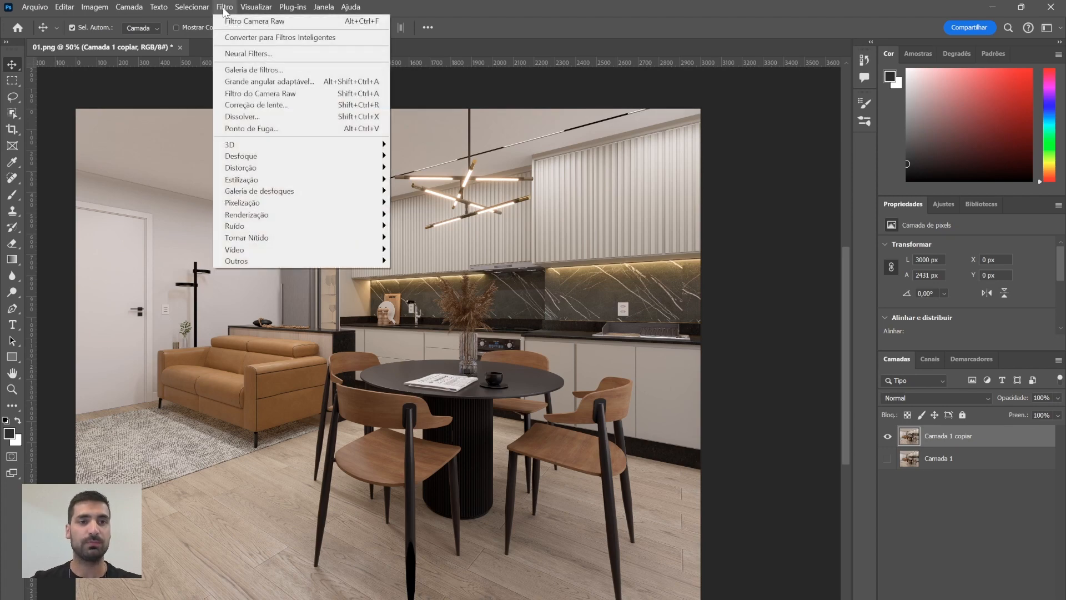
{"action": "left_click", "coordinate": [283, 94]}
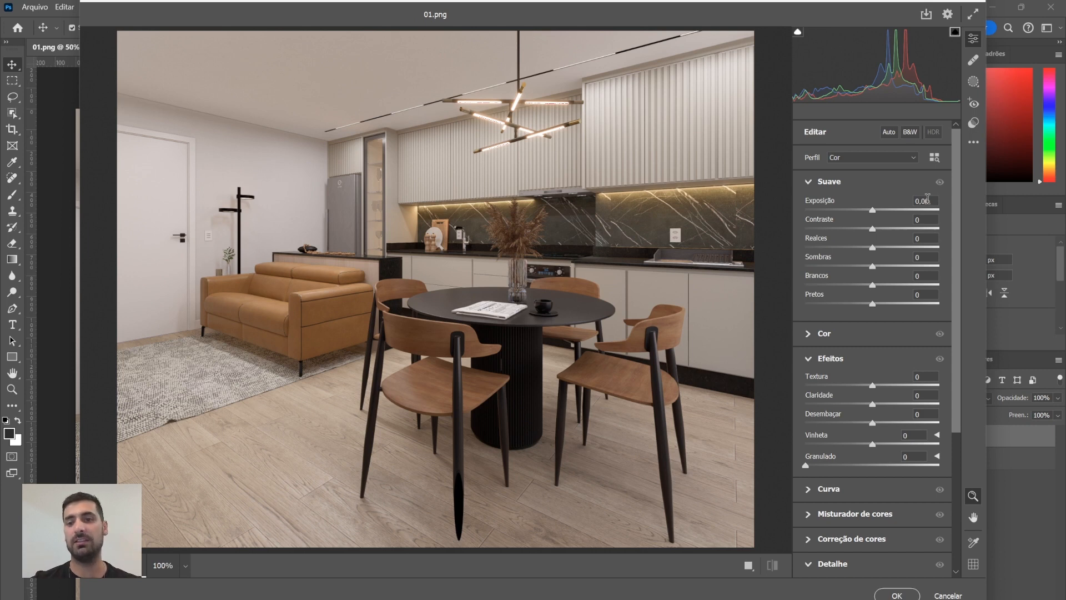
{"action": "left_click", "coordinate": [927, 200]}
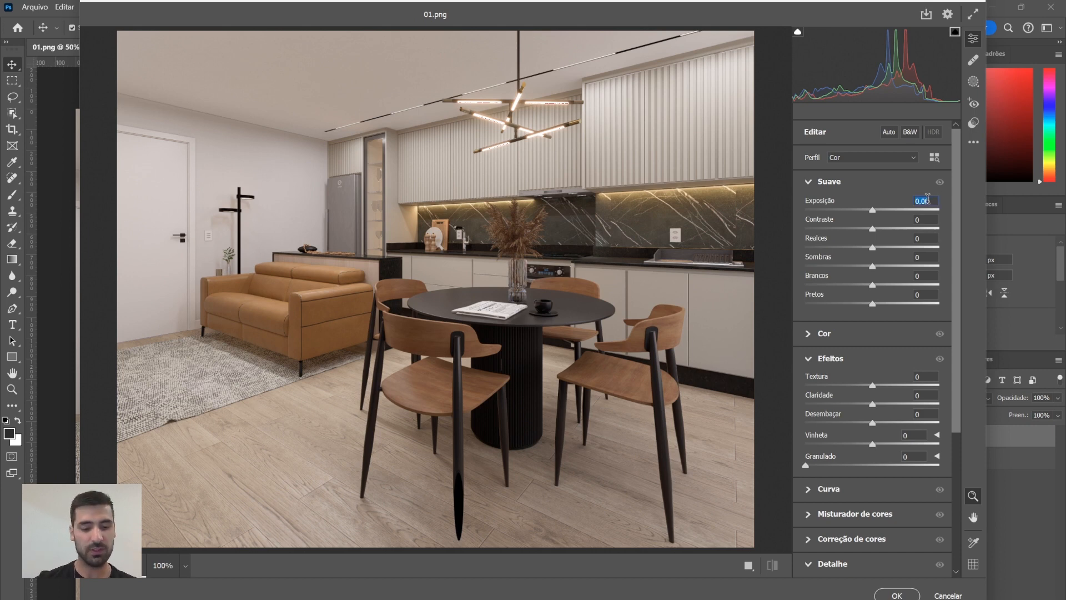
{"action": "type", "text": ",3"}
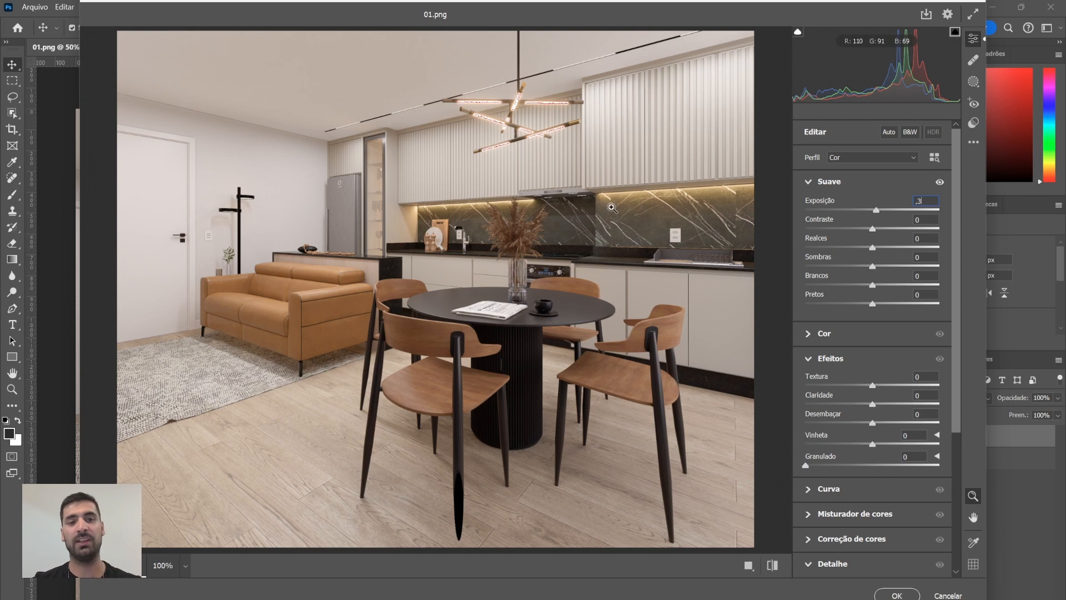
Set Contrast to +10 and Highlights to +5
{"action": "left_click", "coordinate": [925, 217]}
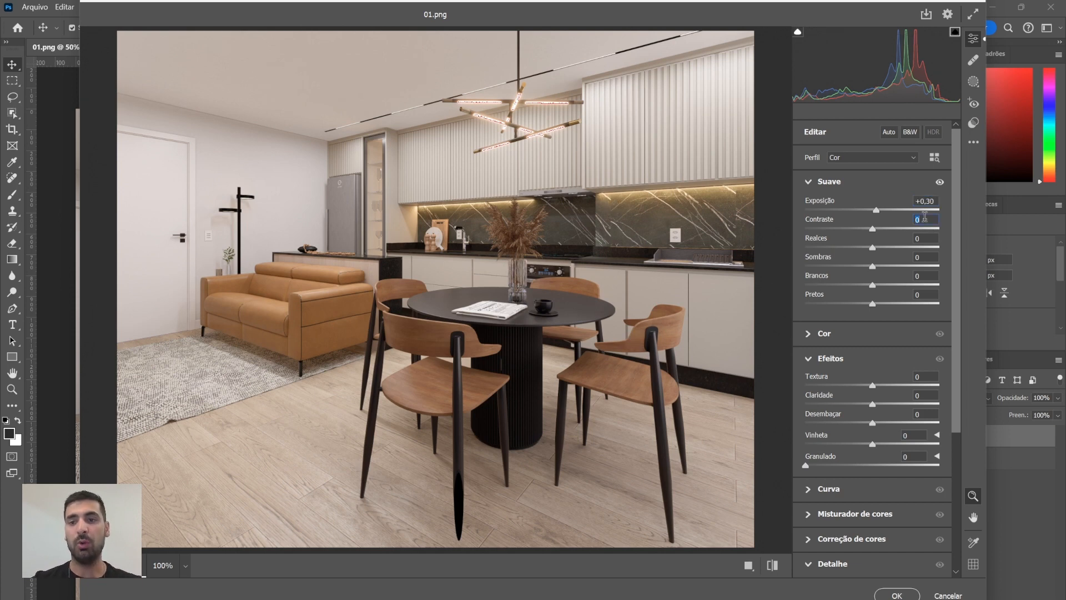
{"action": "type", "text": "10"}
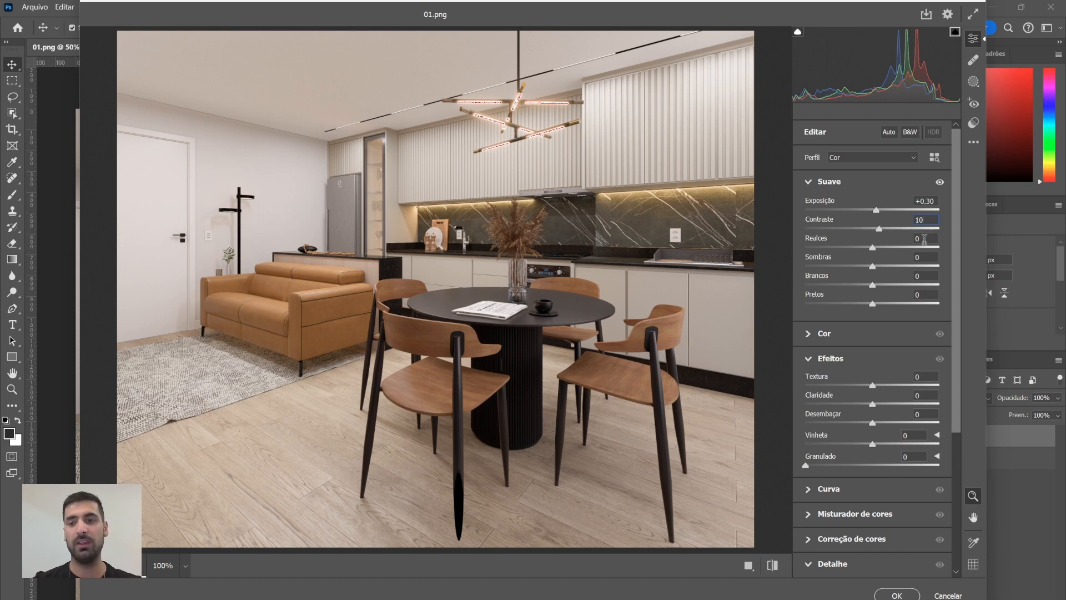
{"action": "left_click", "coordinate": [923, 239]}
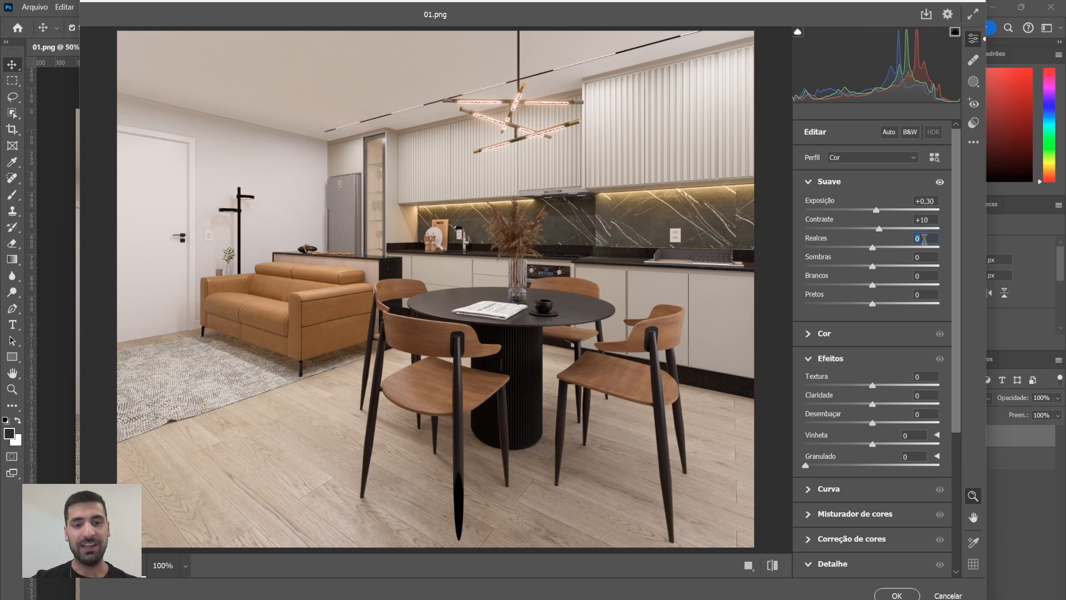
{"action": "type", "text": "5"}
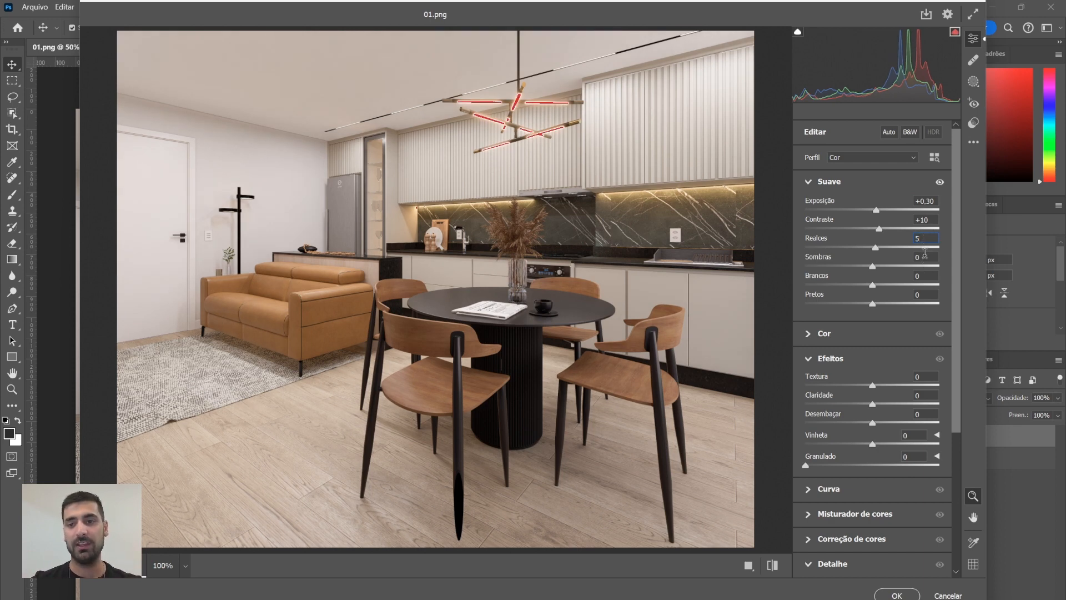
Set Shadows to -10
{"action": "left_click", "coordinate": [926, 257]}
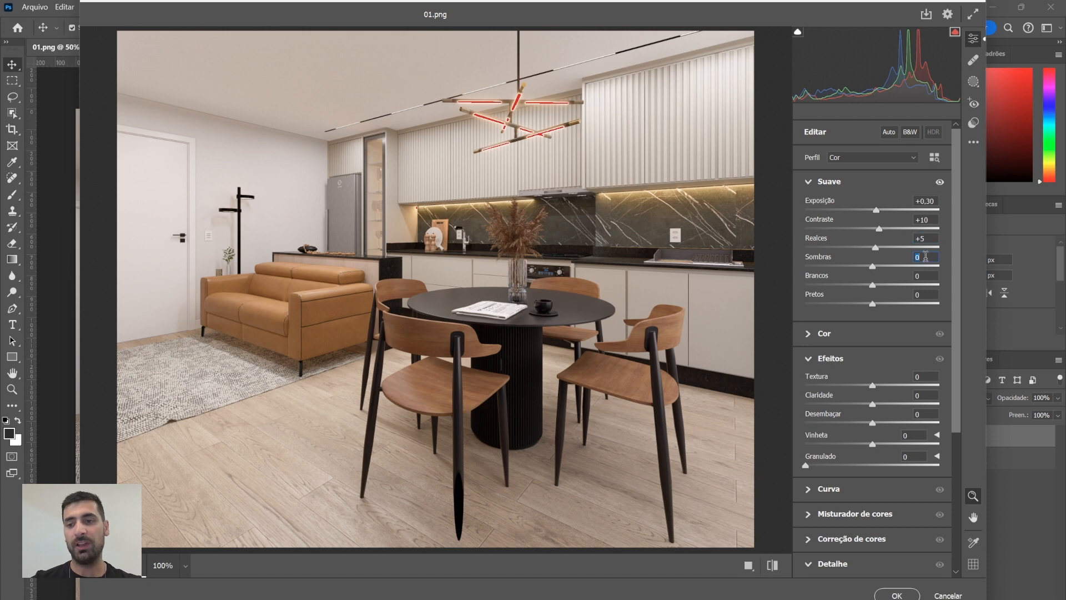
{"action": "type", "text": "-10"}
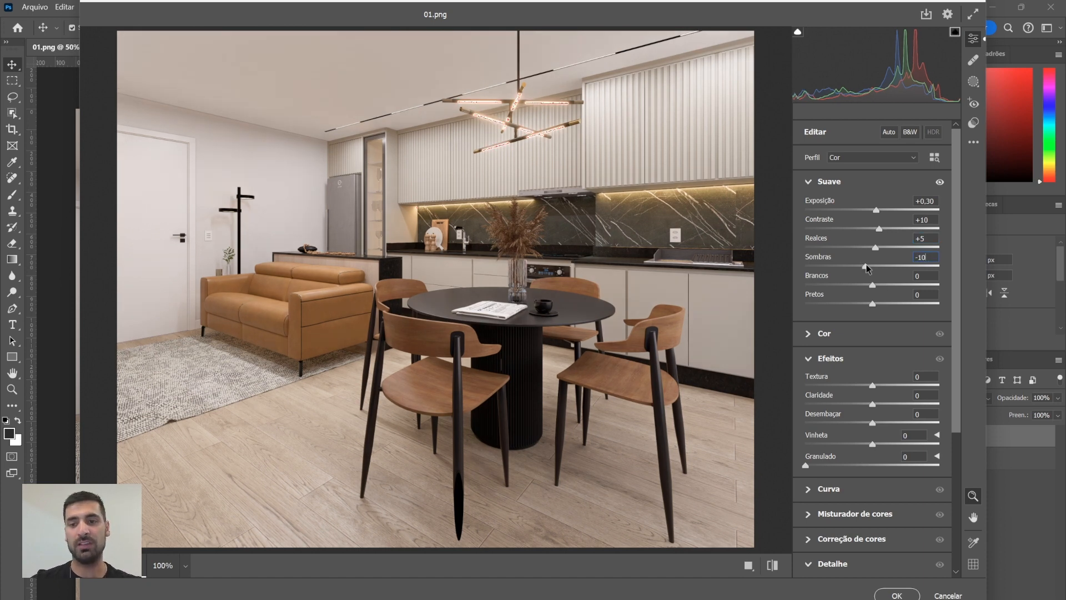
Test the Shadows slider at its extremes, then restore Shadows to -10 and Highlights to +5
{"action": "left_click_drag", "start_coordinate": [866, 266], "coordinate": [1012, 266]}
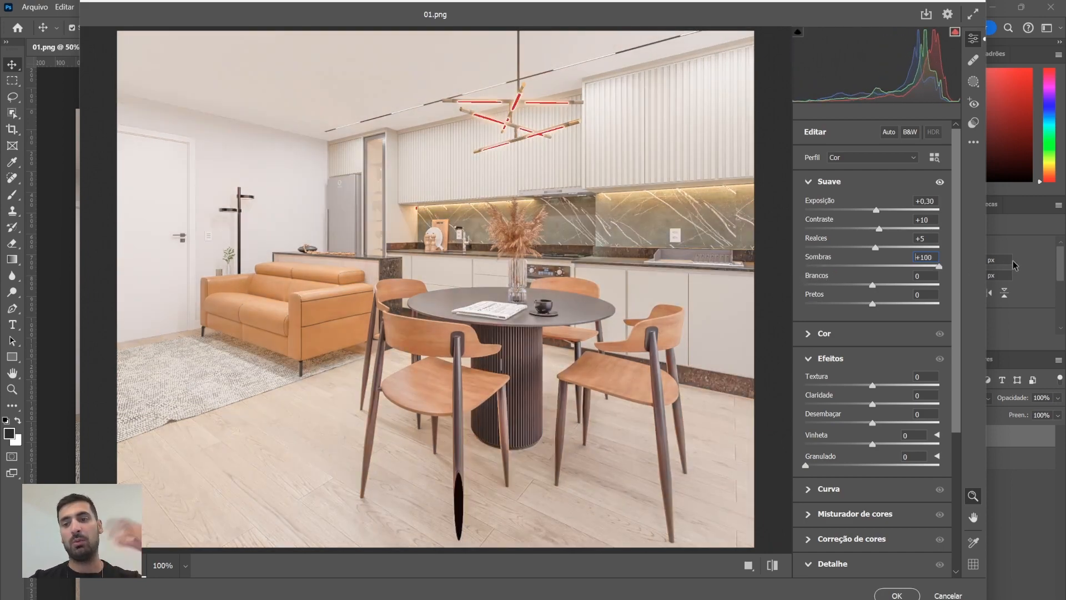
{"action": "left_click_drag", "start_coordinate": [1016, 265], "coordinate": [867, 287]}
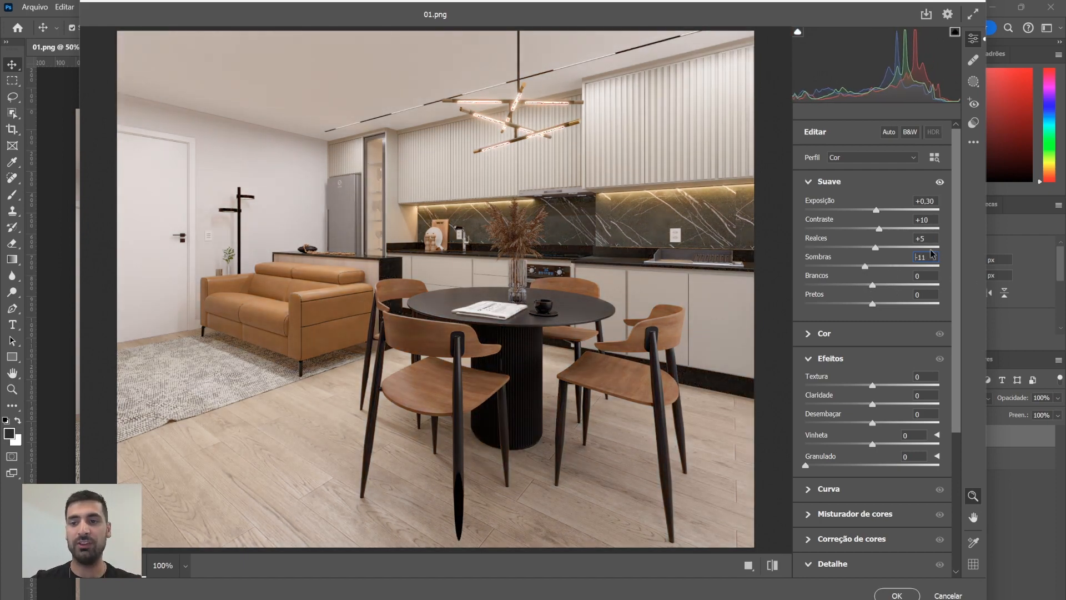
{"action": "left_click", "coordinate": [932, 248]}
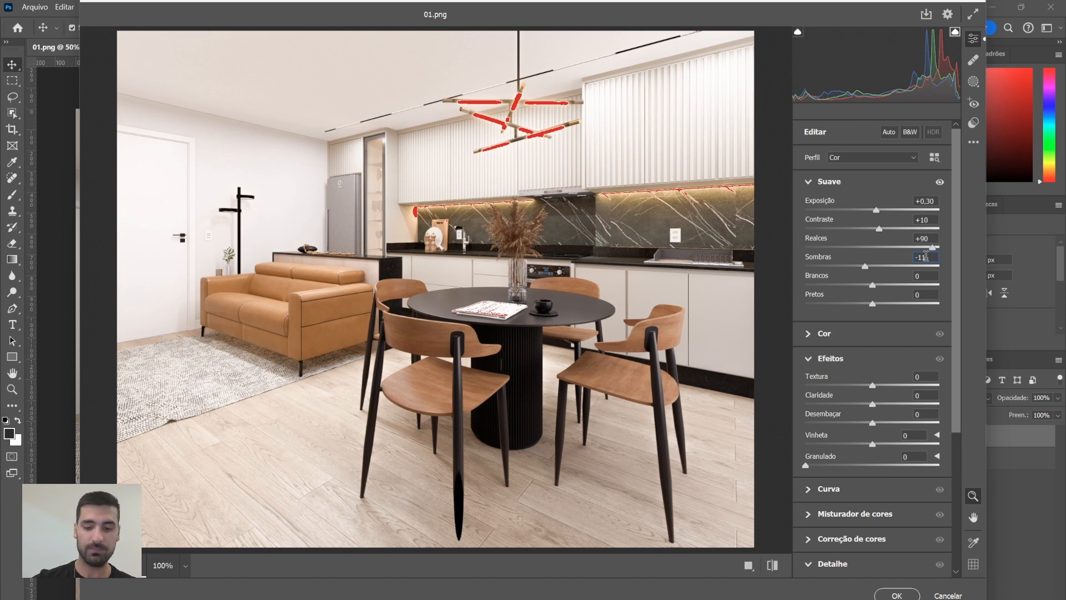
{"action": "left_click", "coordinate": [926, 239]}
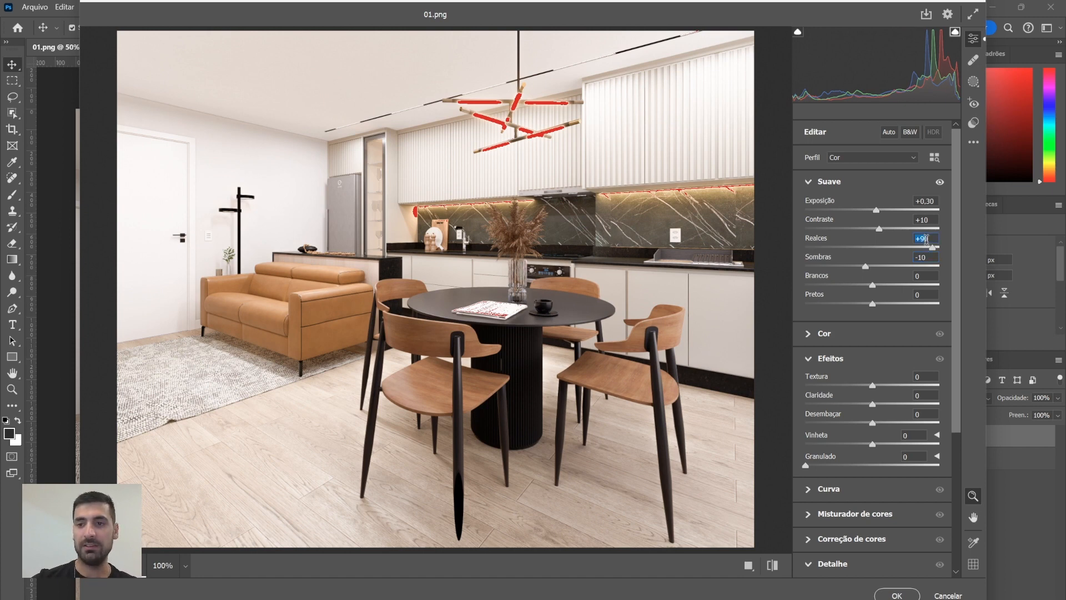
{"action": "type", "text": "5"}
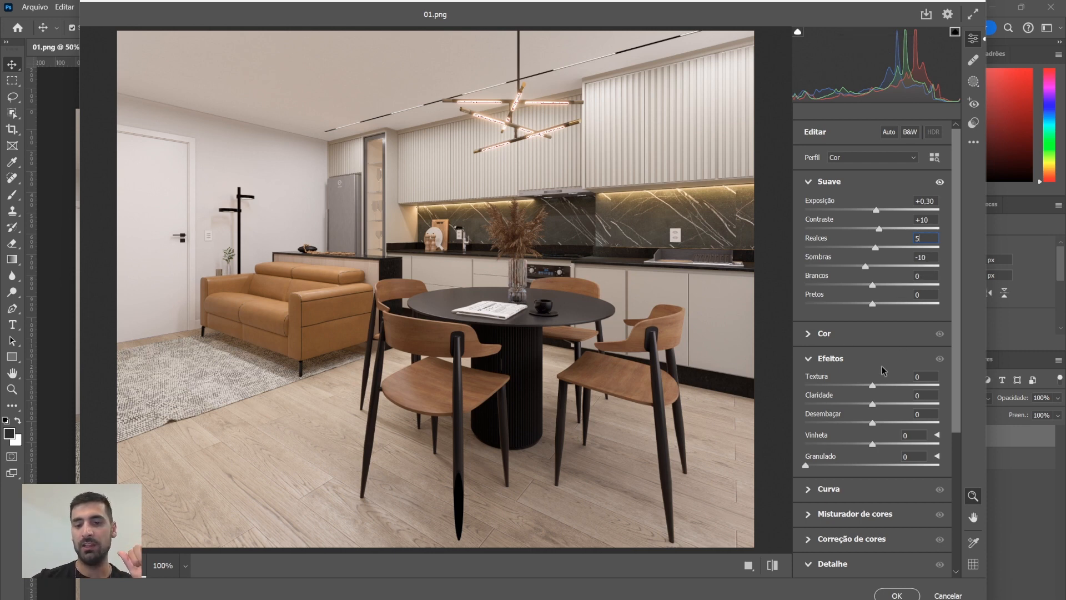
Set Texture in the Effects section to +15
{"action": "scroll", "coordinate": [883, 389], "scroll_direction": "down", "scroll_amount": 3}
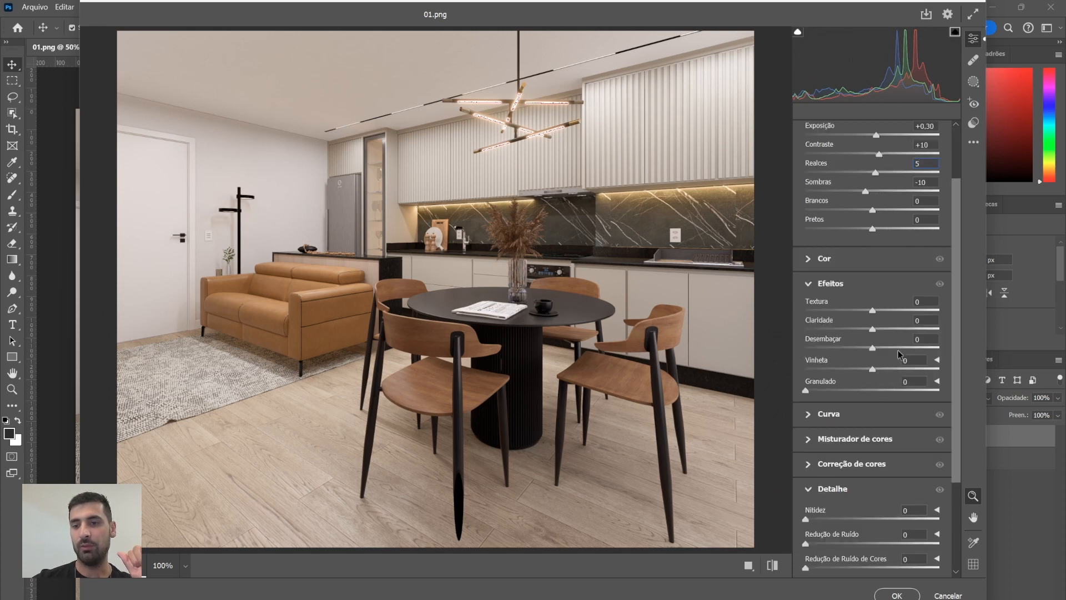
{"action": "left_click", "coordinate": [931, 300]}
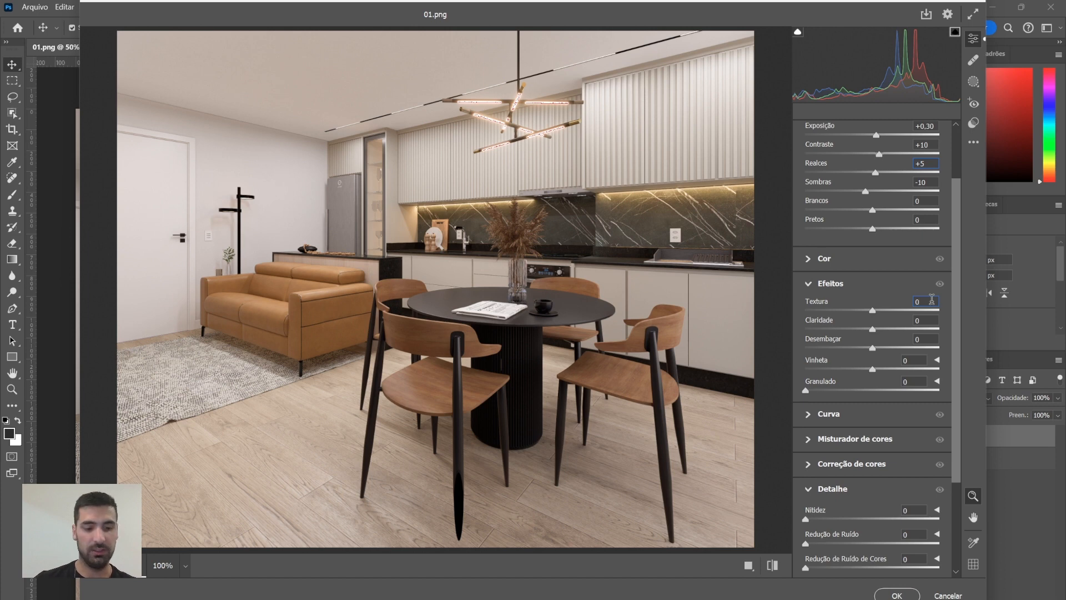
{"action": "type", "text": "10"}
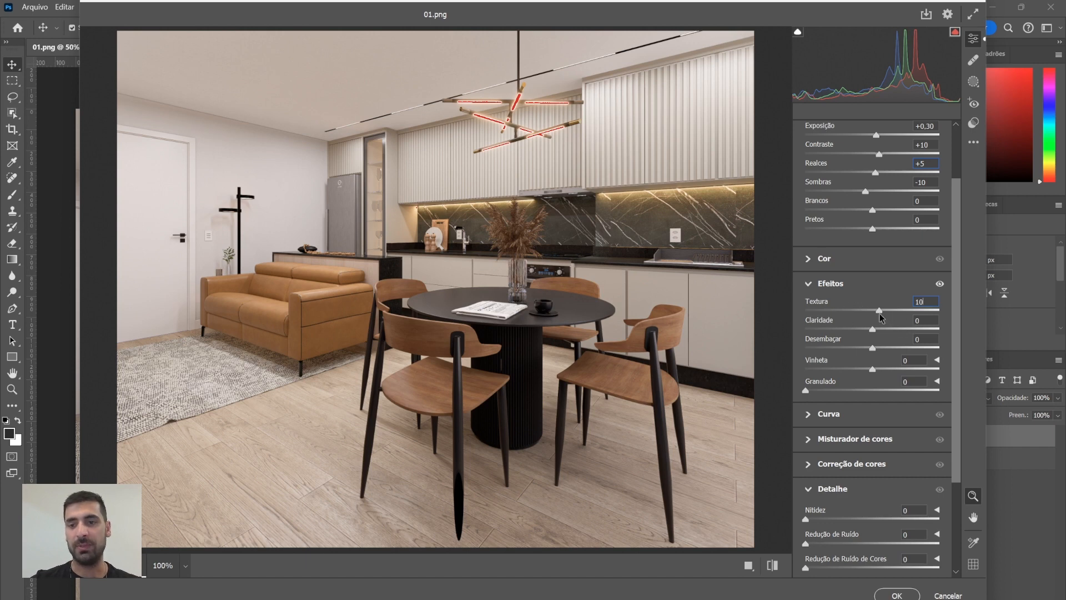
{"action": "left_click_drag", "start_coordinate": [879, 309], "coordinate": [951, 312]}
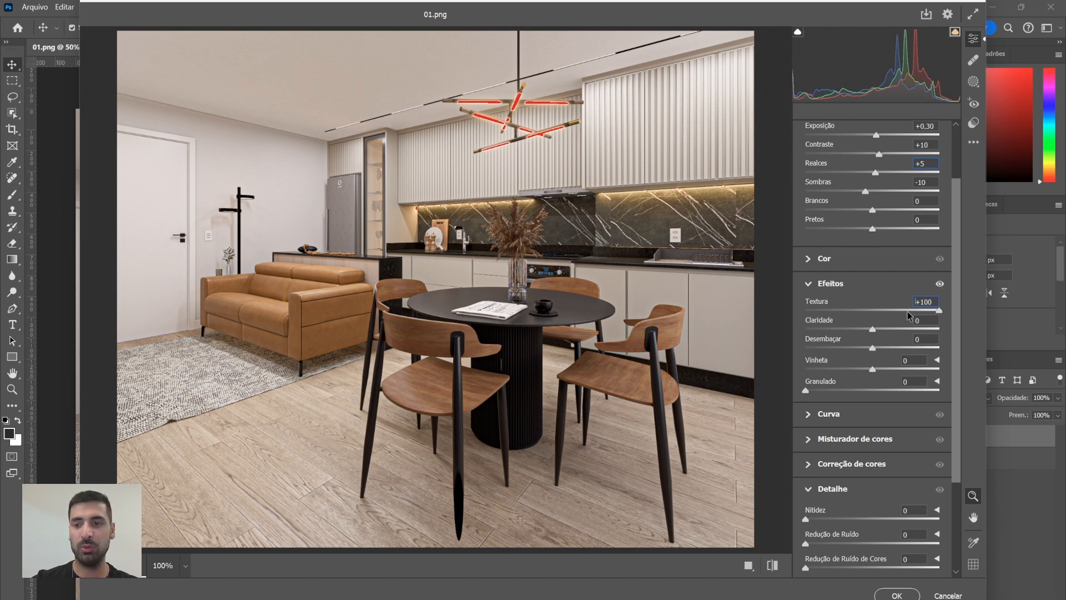
{"action": "left_click", "coordinate": [927, 301]}
{"action": "type", "text": "15"}
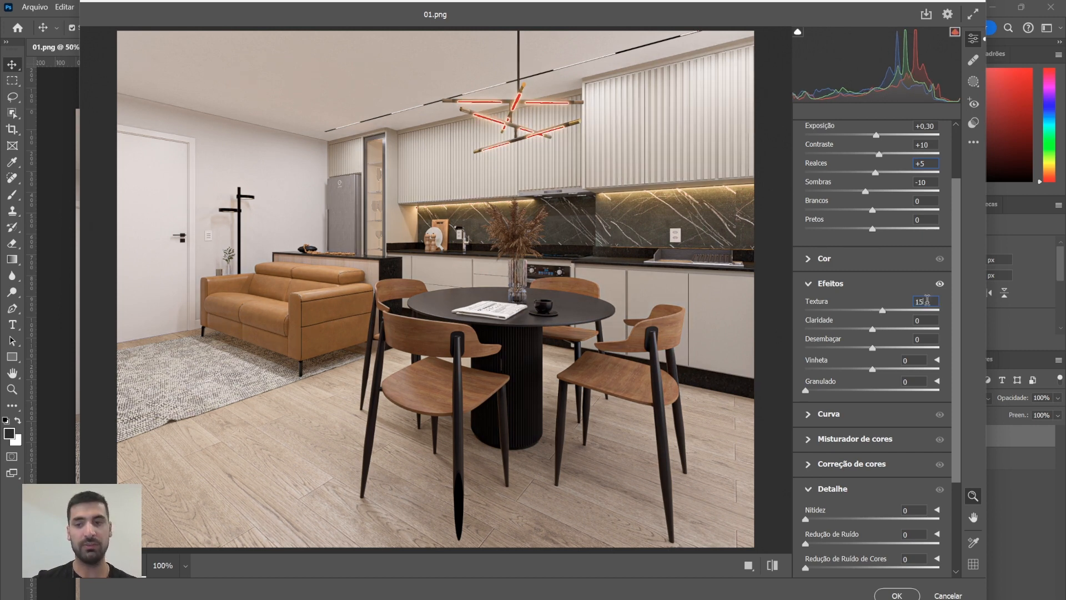
Set Sharpness in the Detail section to 70
{"action": "scroll", "coordinate": [811, 369], "scroll_direction": "down", "scroll_amount": 3}
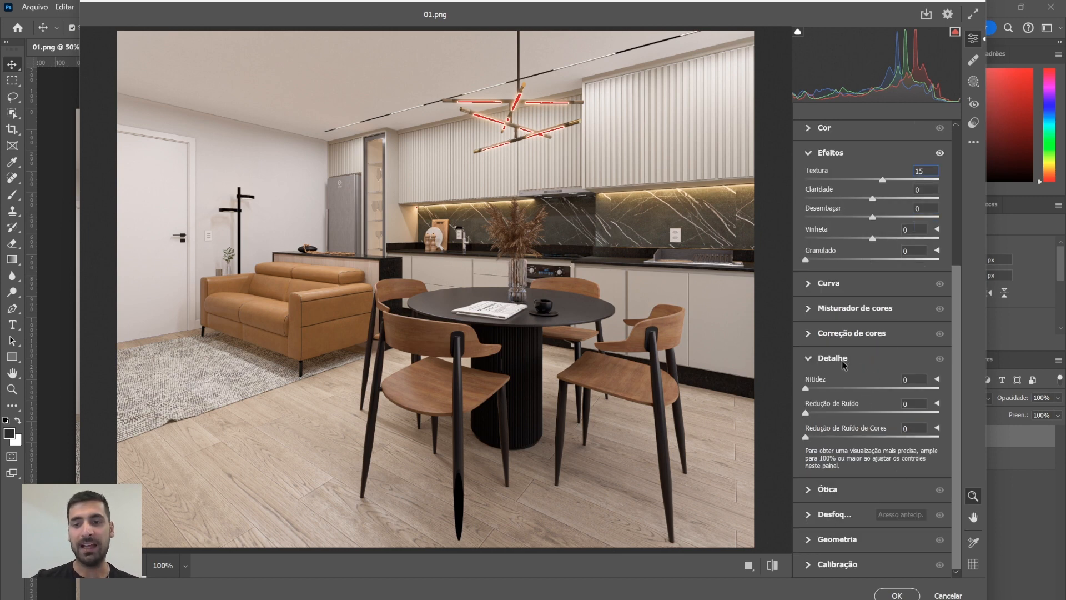
{"action": "left_click", "coordinate": [920, 378]}
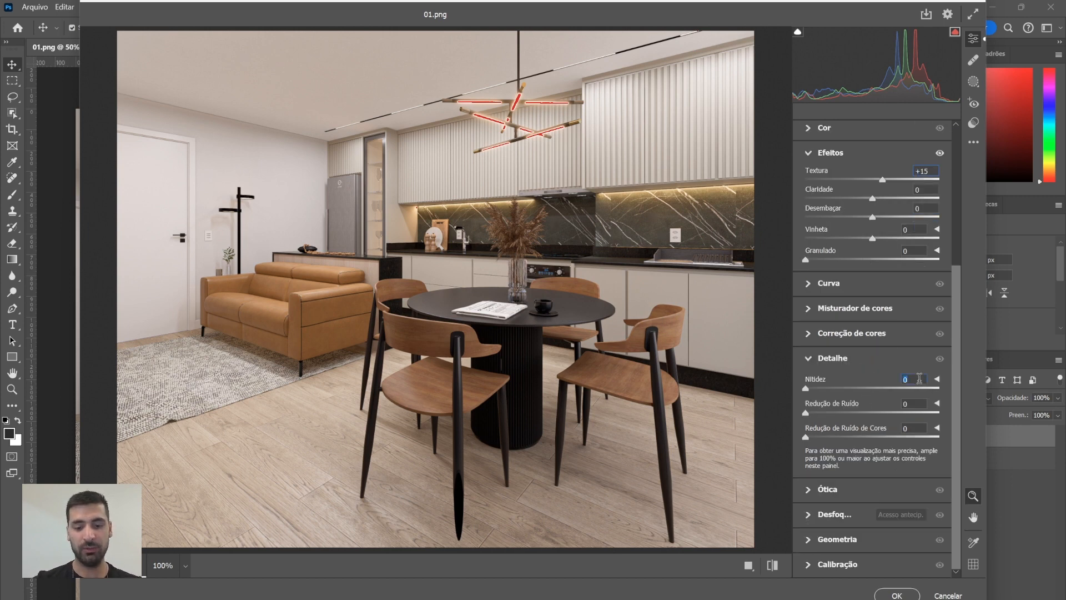
{"action": "type", "text": "70"}
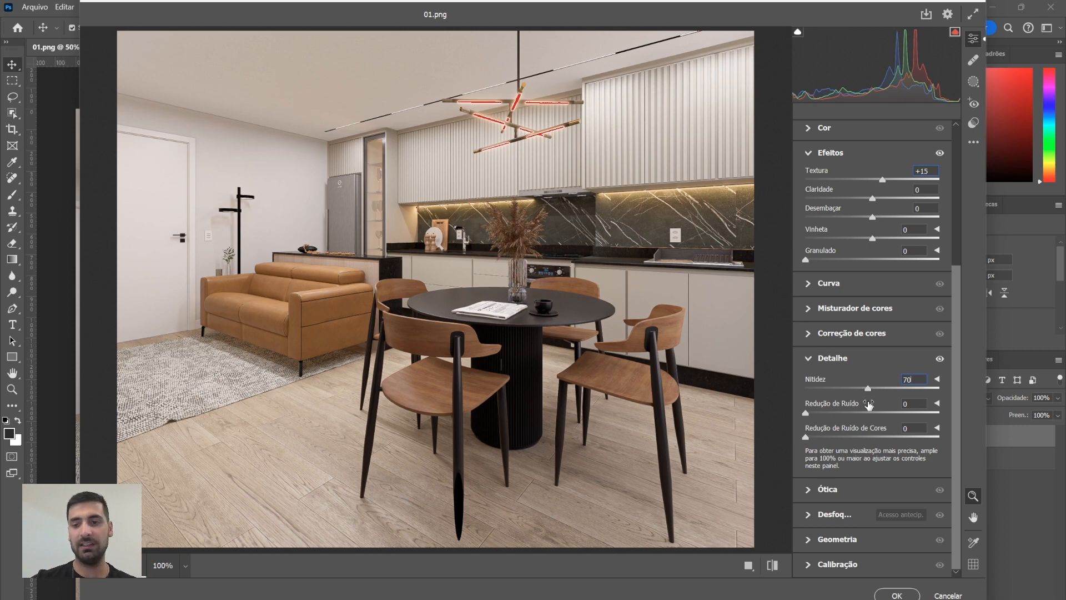
Set Noise Reduction to 5 and apply the Camera Raw filter
{"action": "left_click", "coordinate": [914, 404]}
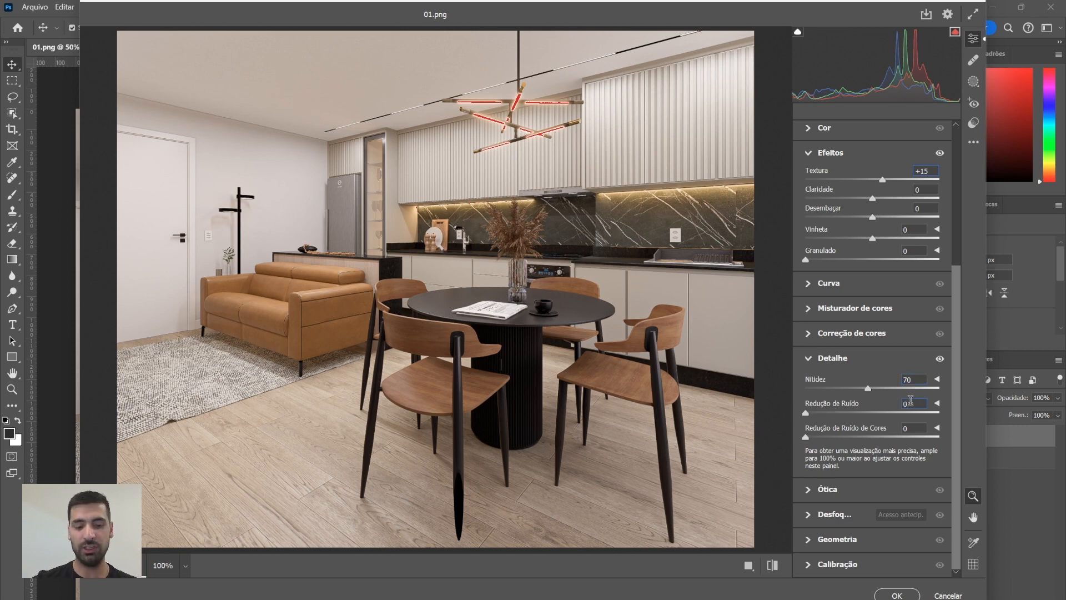
{"action": "key", "text": "BackSpace"}
{"action": "type", "text": "5"}
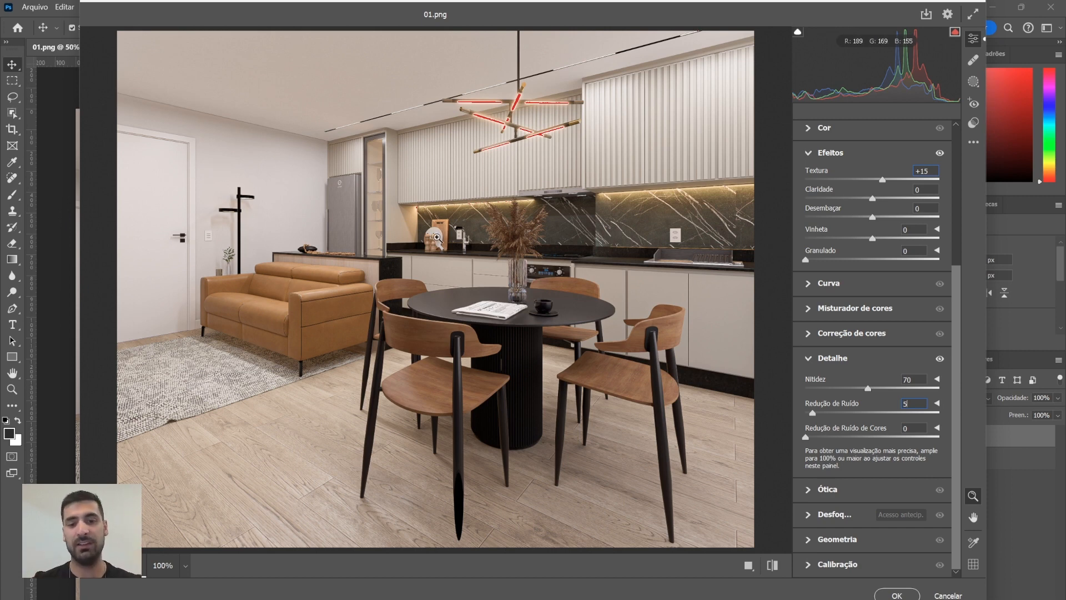
{"action": "left_click", "coordinate": [897, 594]}
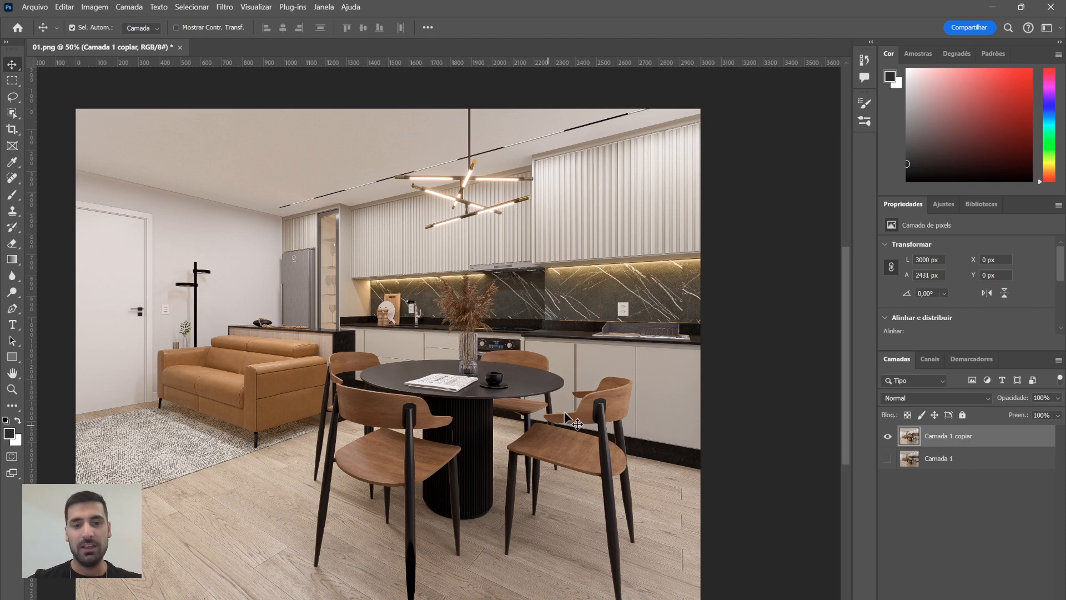
Start saving a copy of the image and choose JPEG as the file format
{"action": "left_click", "coordinate": [40, 10]}
{"action": "left_click", "coordinate": [40, 10]}
{"action": "left_click", "coordinate": [36, 5]}
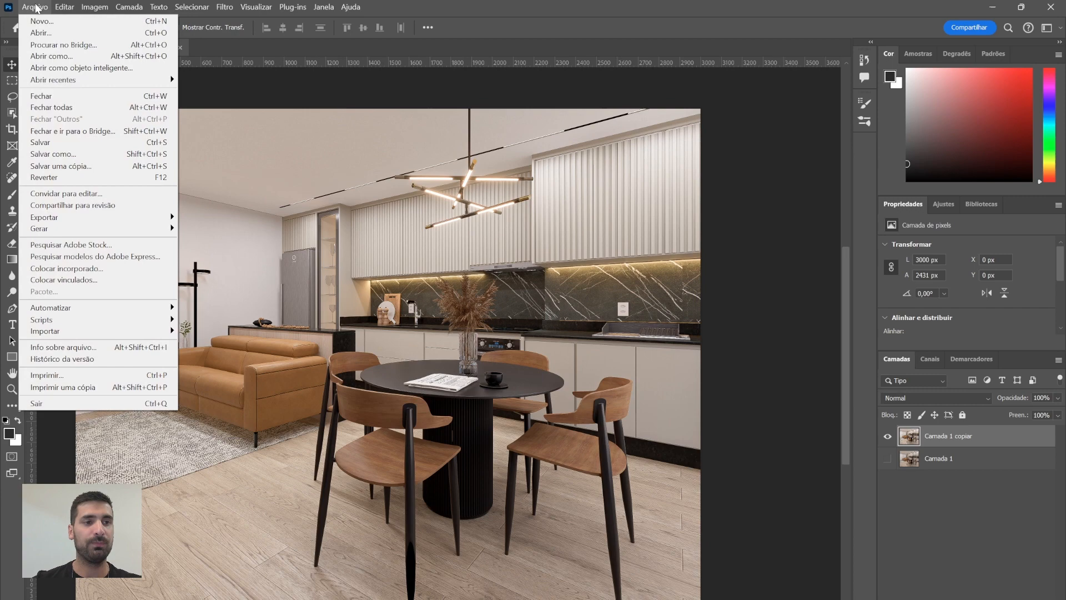
{"action": "left_click", "coordinate": [85, 165]}
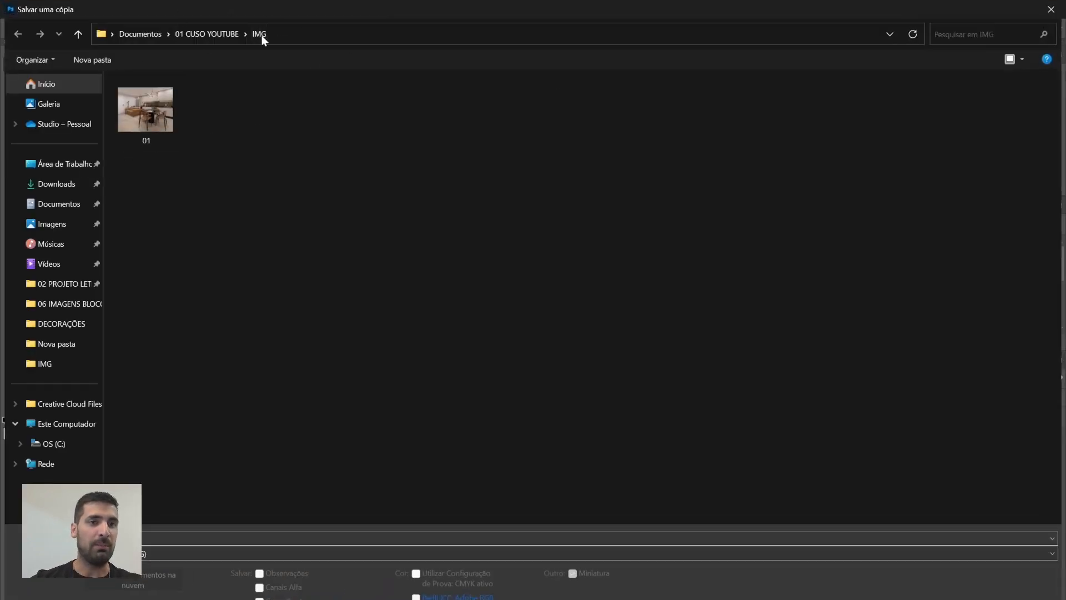
{"action": "left_click", "coordinate": [168, 101]}
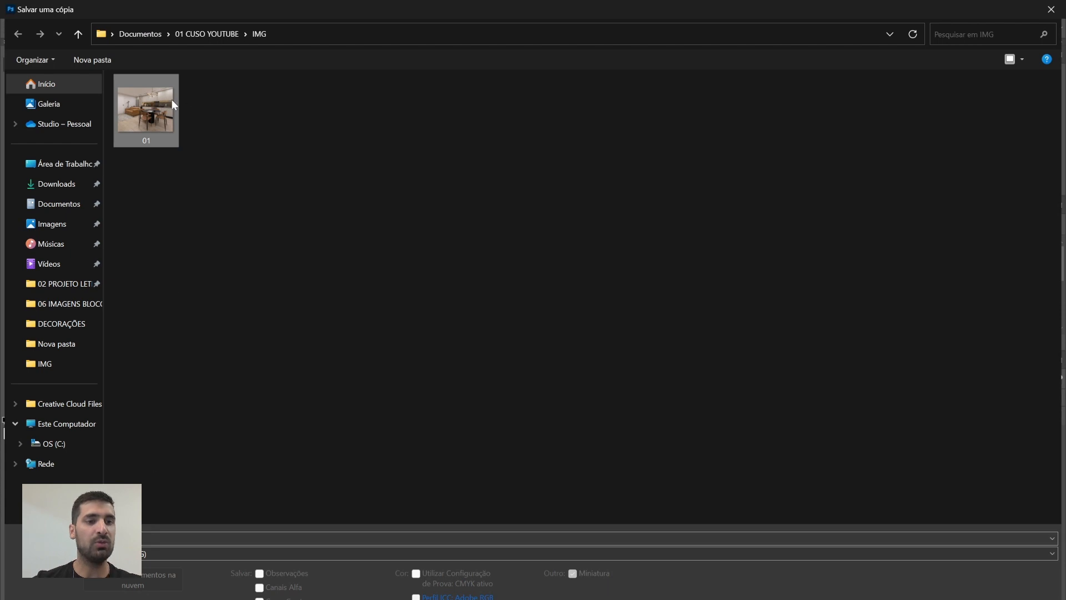
{"action": "left_click", "coordinate": [148, 553]}
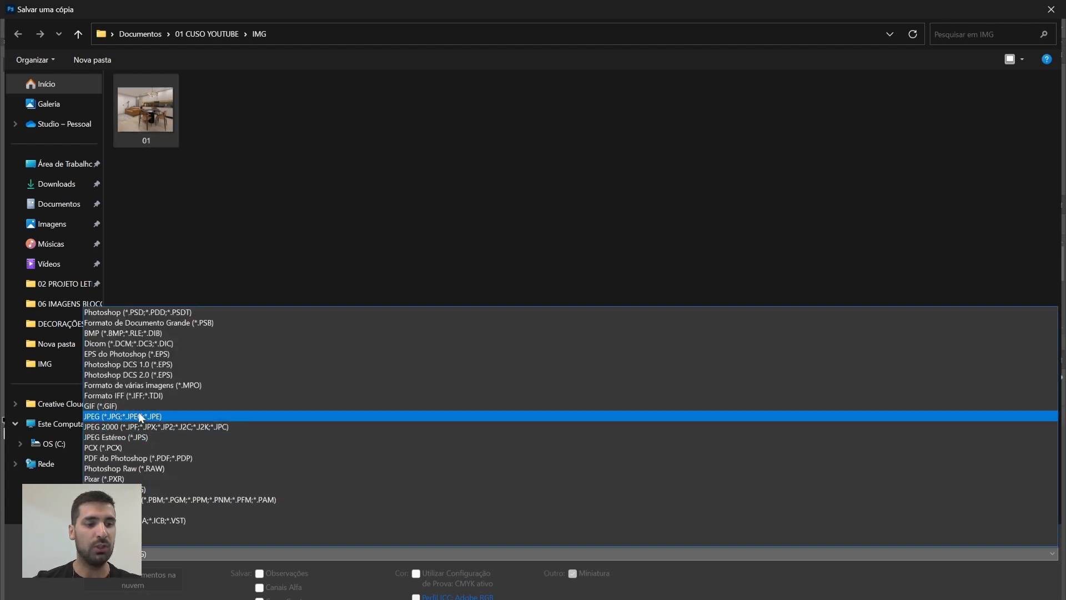
{"action": "left_click", "coordinate": [139, 416]}
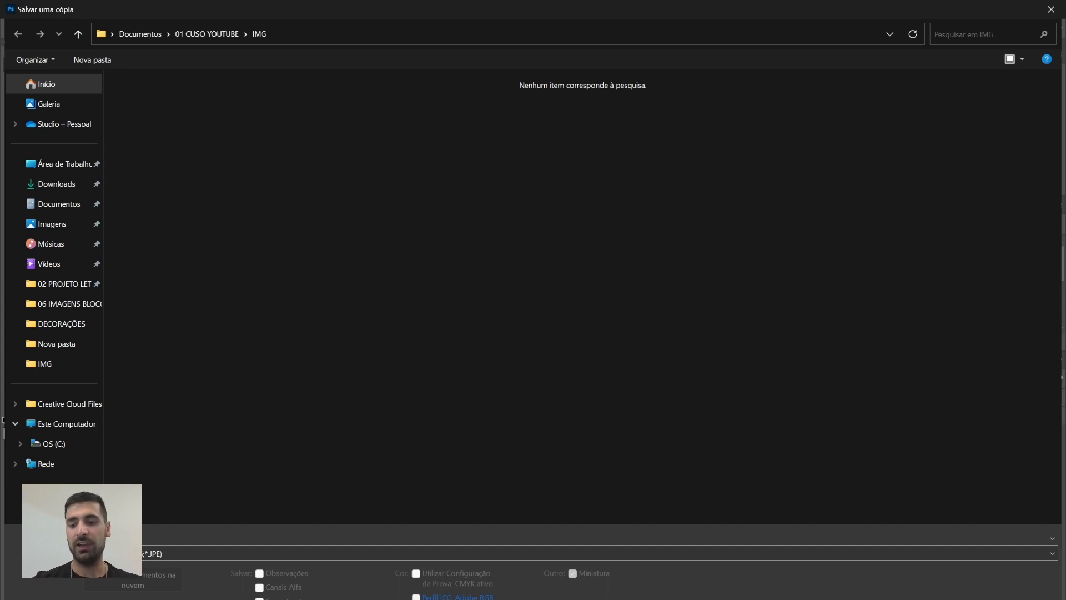
{"action": "key", "text": "Return"}
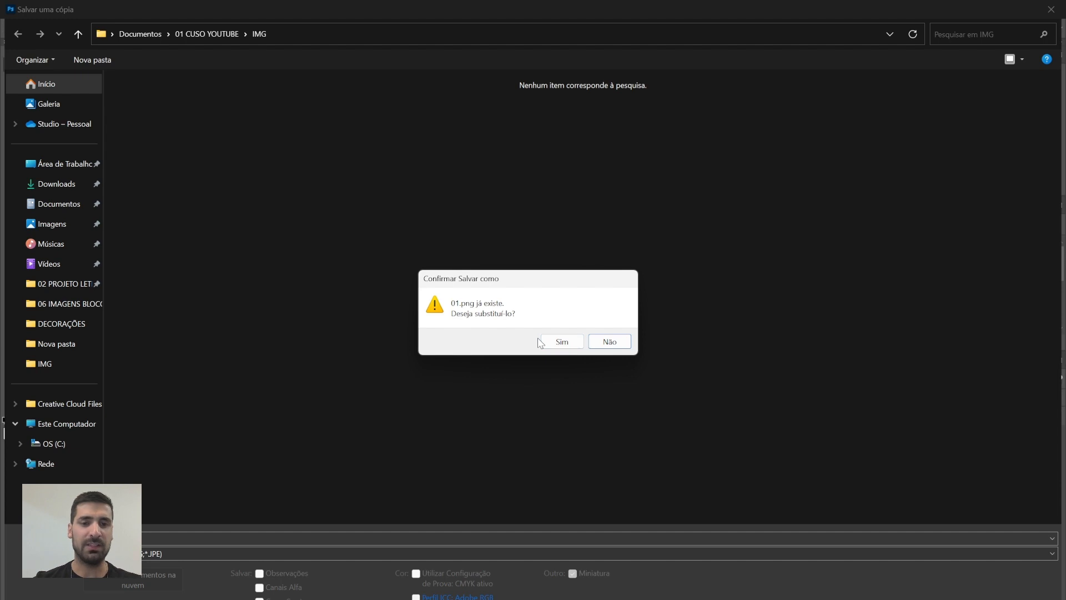
{"action": "left_click", "coordinate": [604, 344]}
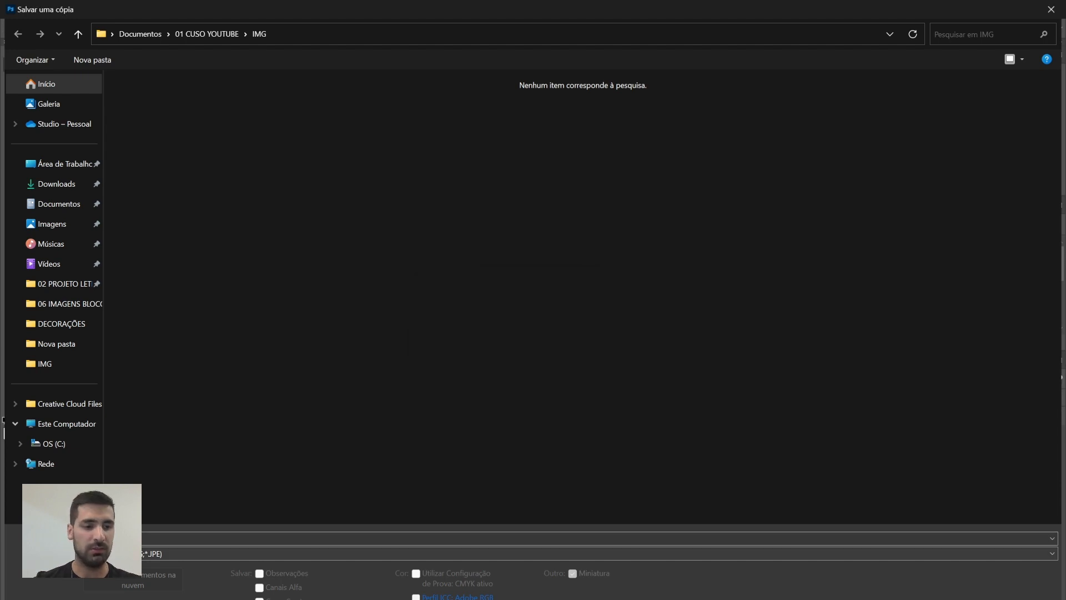
{"action": "left_click", "coordinate": [133, 553]}
{"action": "left_click", "coordinate": [129, 416]}
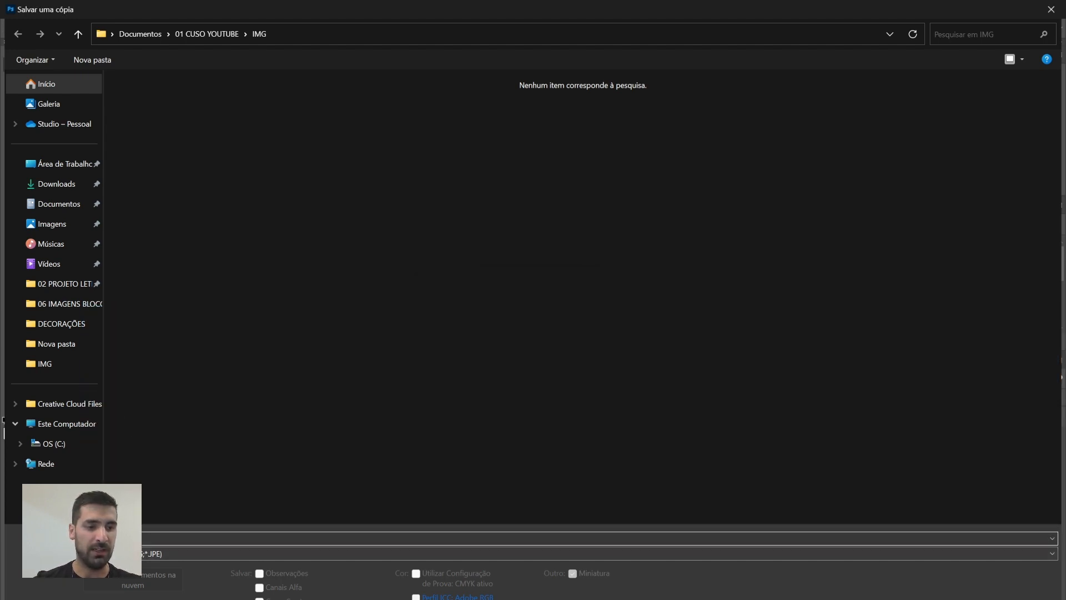
{"action": "key", "text": "Return"}
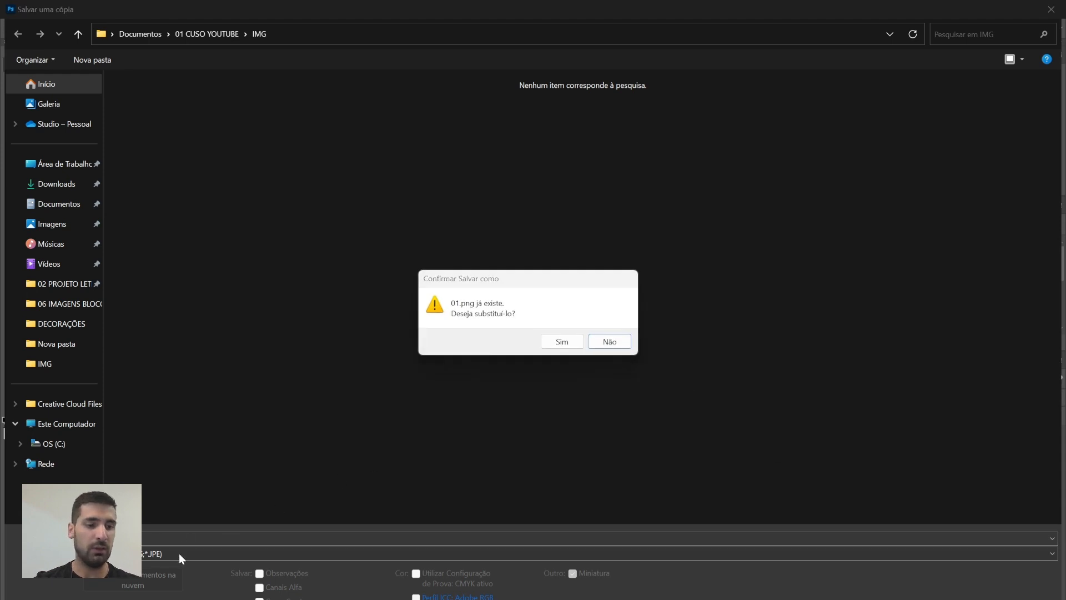
{"action": "left_click", "coordinate": [613, 341]}
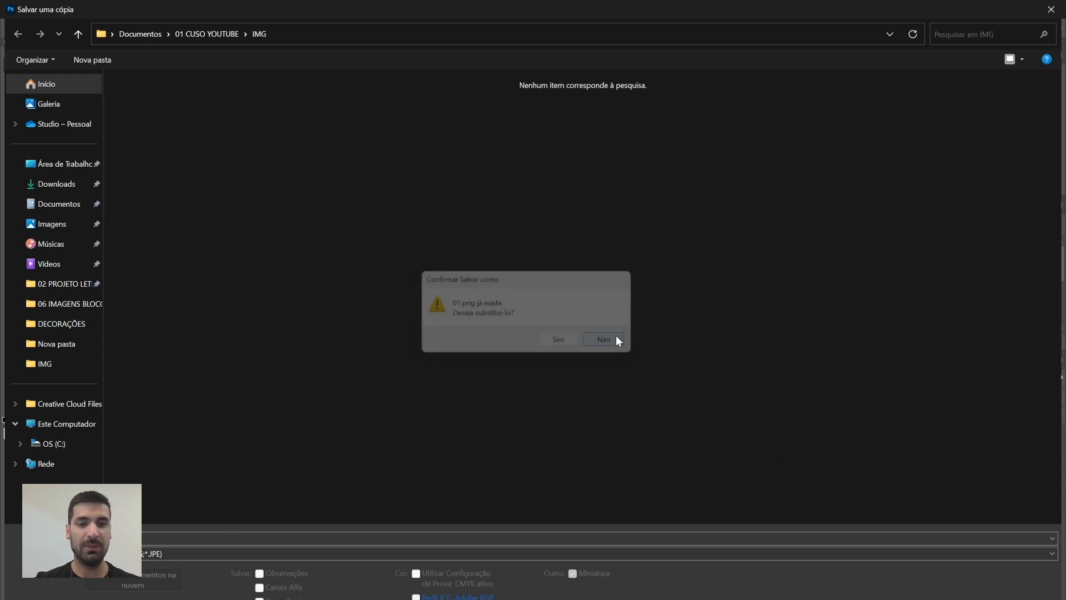
Save the copy as a JPEG named 02 with quality 12, Máxima, and baseline format
{"action": "left_click", "coordinate": [180, 554]}
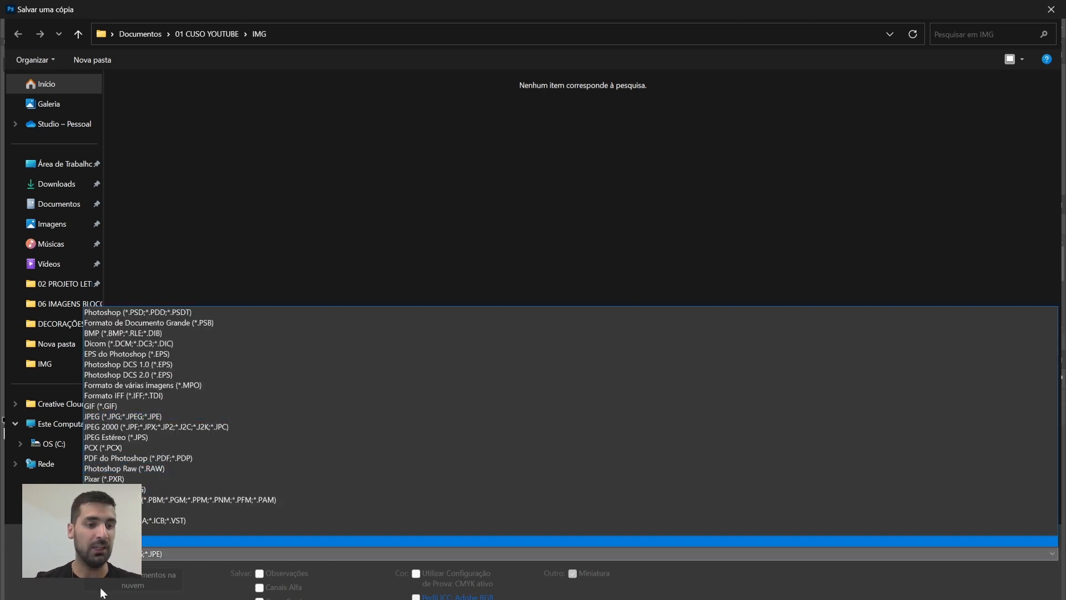
{"action": "left_click", "coordinate": [336, 256]}
{"action": "left_click", "coordinate": [113, 539]}
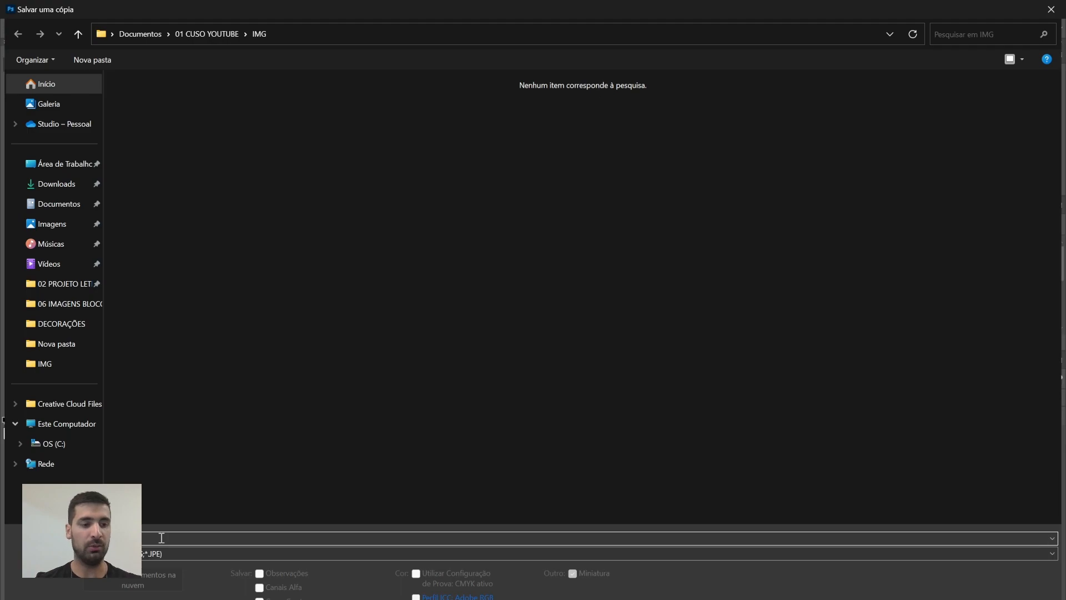
{"action": "key", "text": "Return"}
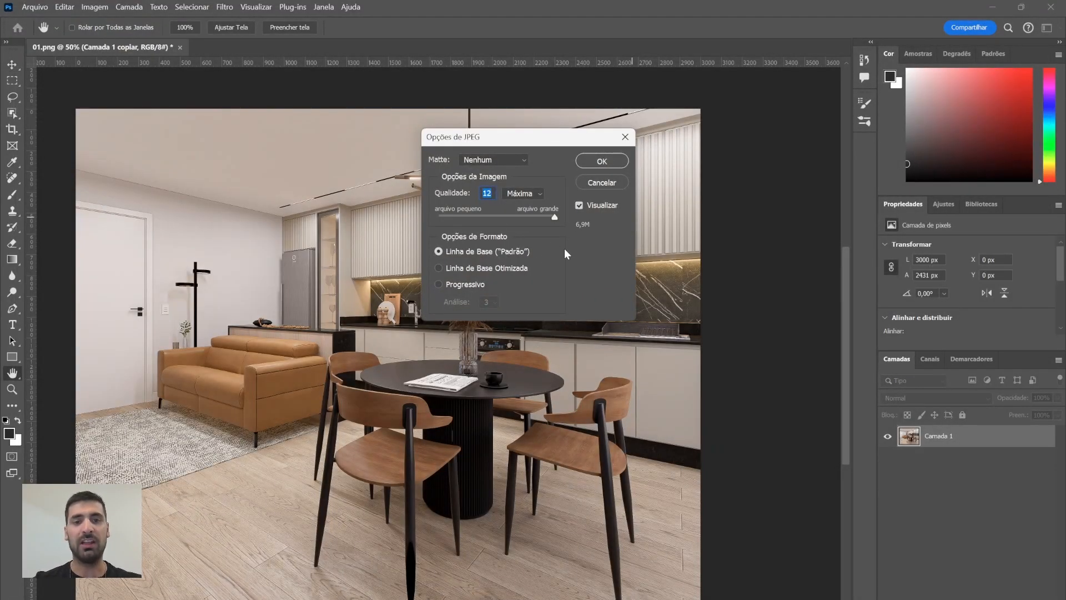
{"action": "left_click", "coordinate": [602, 161]}
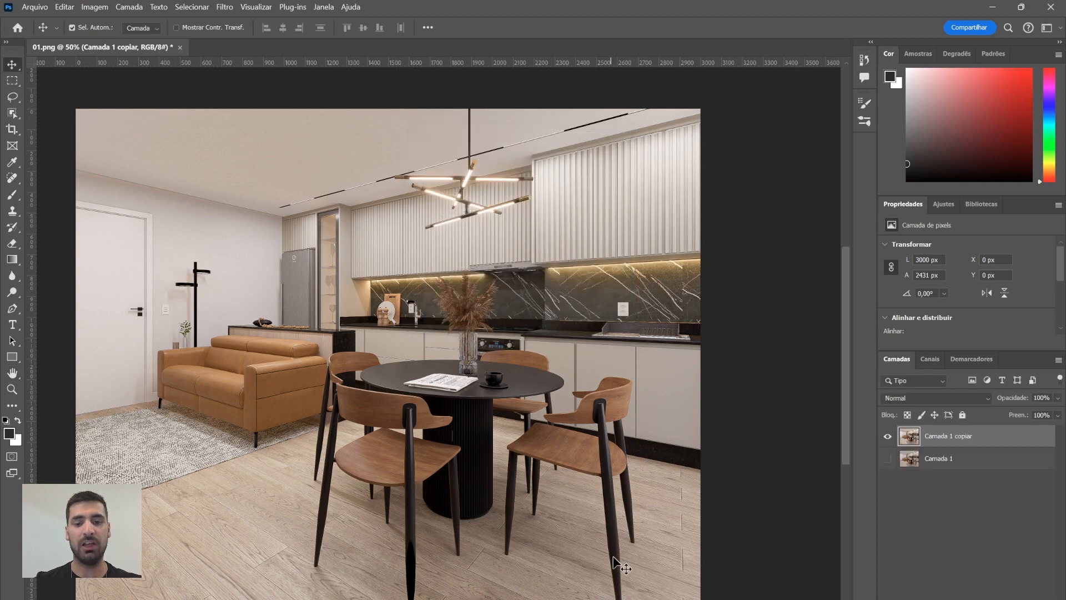
Switch to the IMG folder in File Explorer and open 01.png in the image viewer
{"action": "mouse_move", "coordinate": [575, 599]}
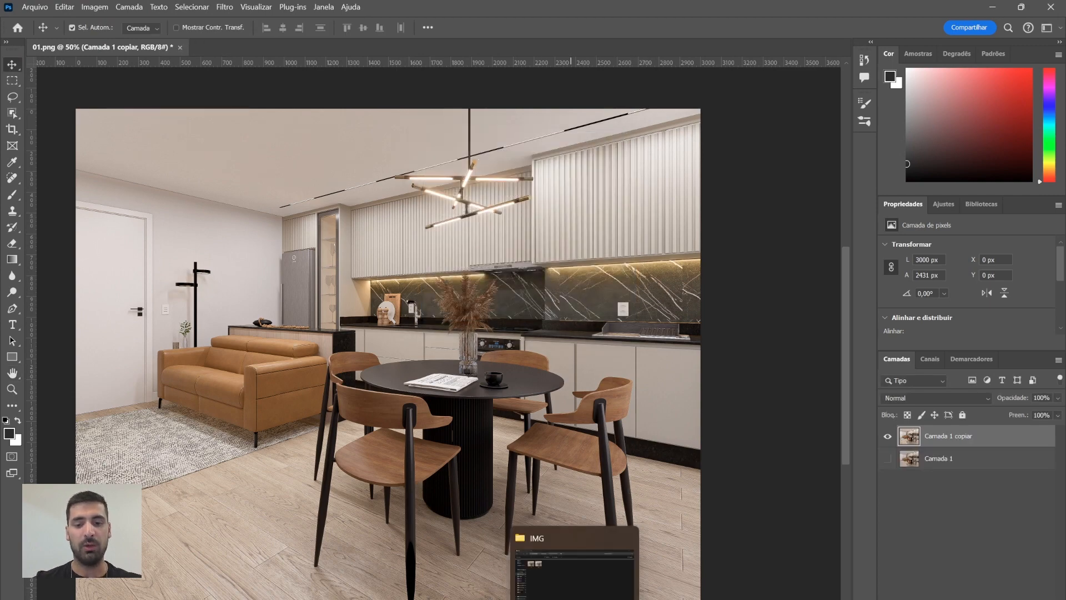
{"action": "left_click", "coordinate": [575, 580]}
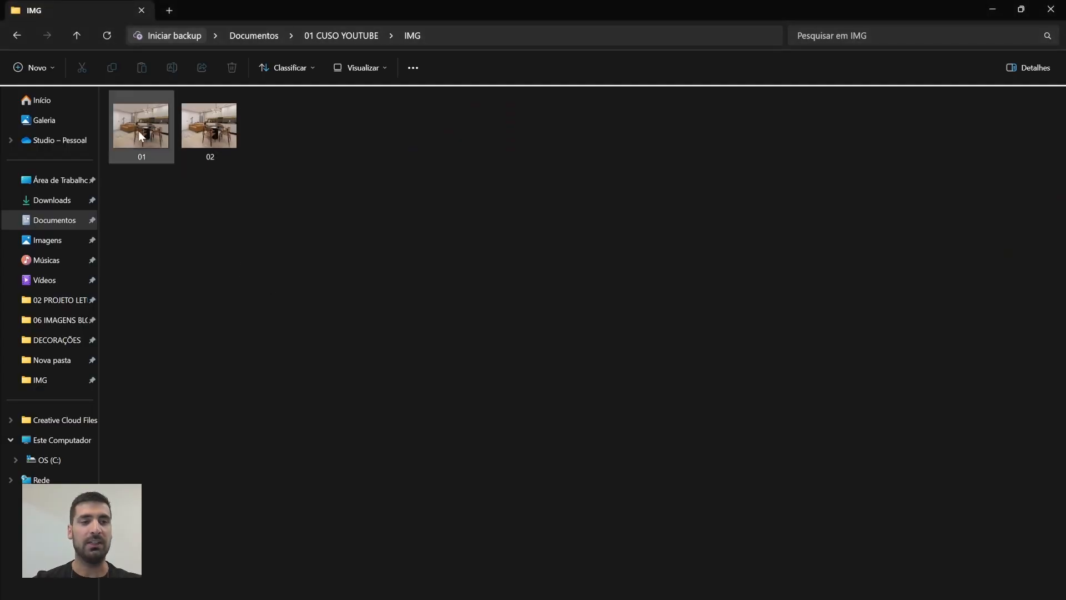
{"action": "mouse_move", "coordinate": [138, 131]}
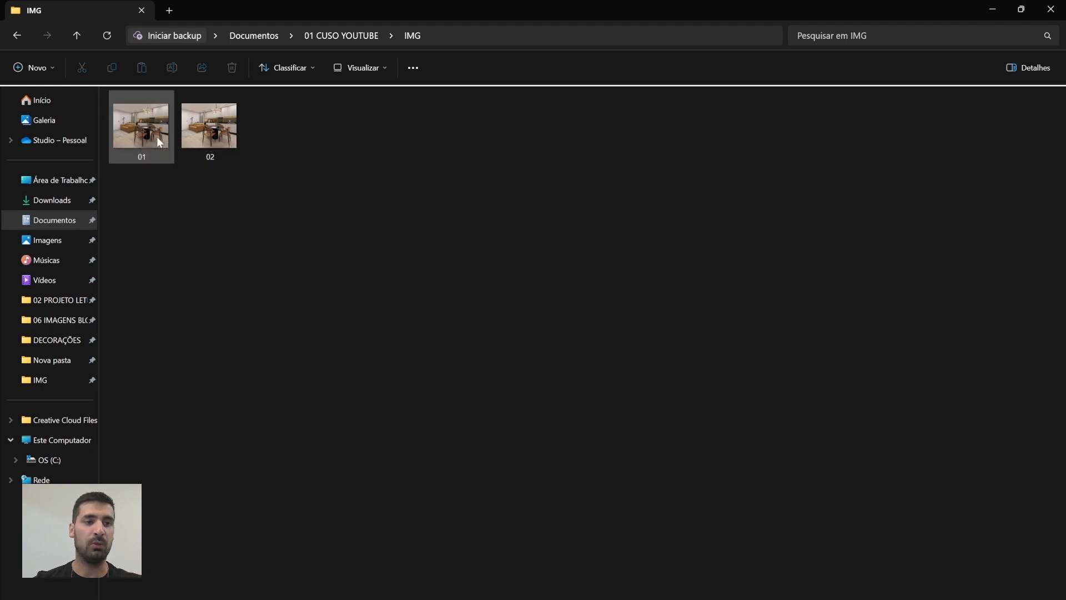
{"action": "left_click", "coordinate": [157, 138]}
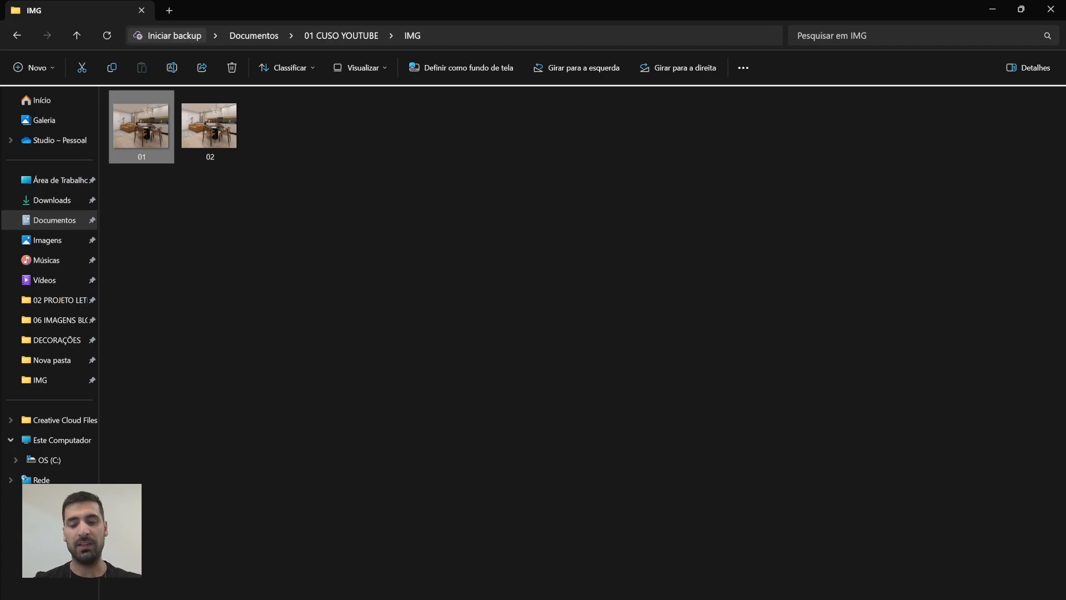
{"action": "key", "text": "Return"}
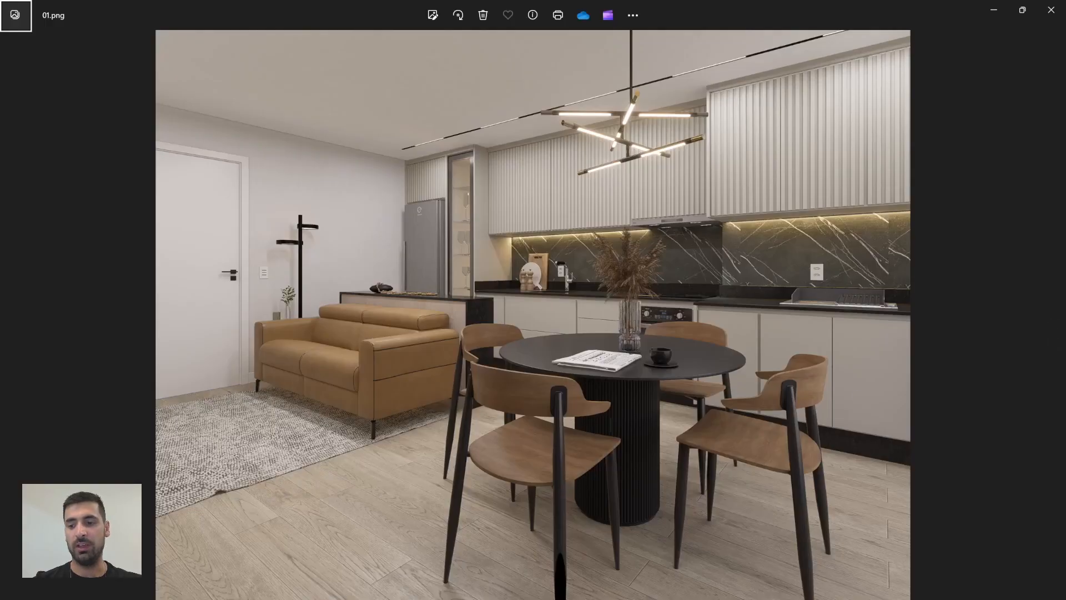
Examine the render full screen, zooming in and out on the kitchen and dining area
{"action": "key", "text": "F11"}
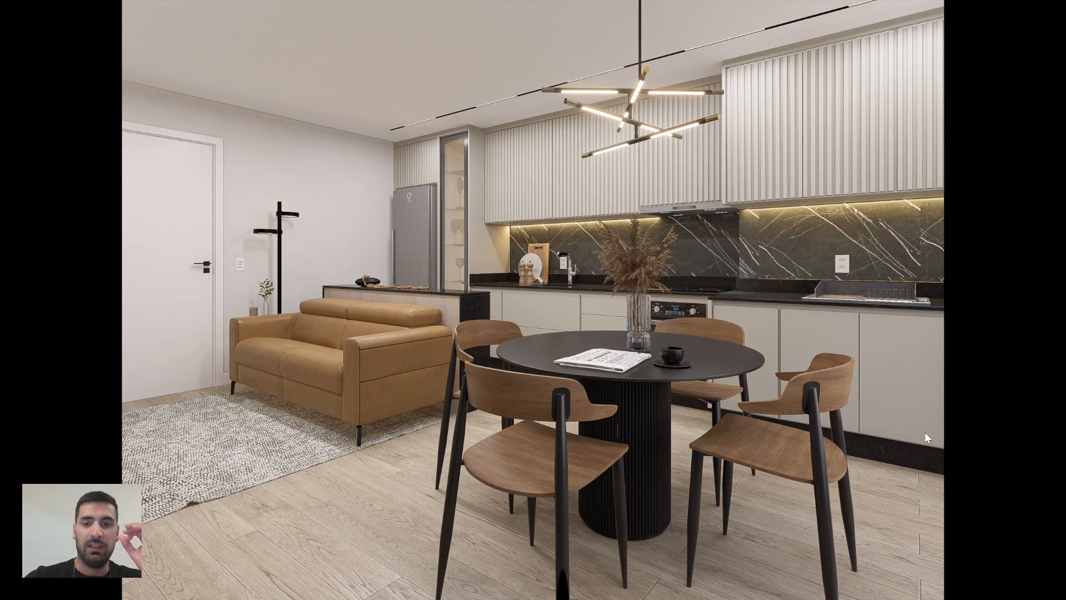
{"action": "scroll", "coordinate": [694, 281], "scroll_direction": "up", "scroll_amount": 3}
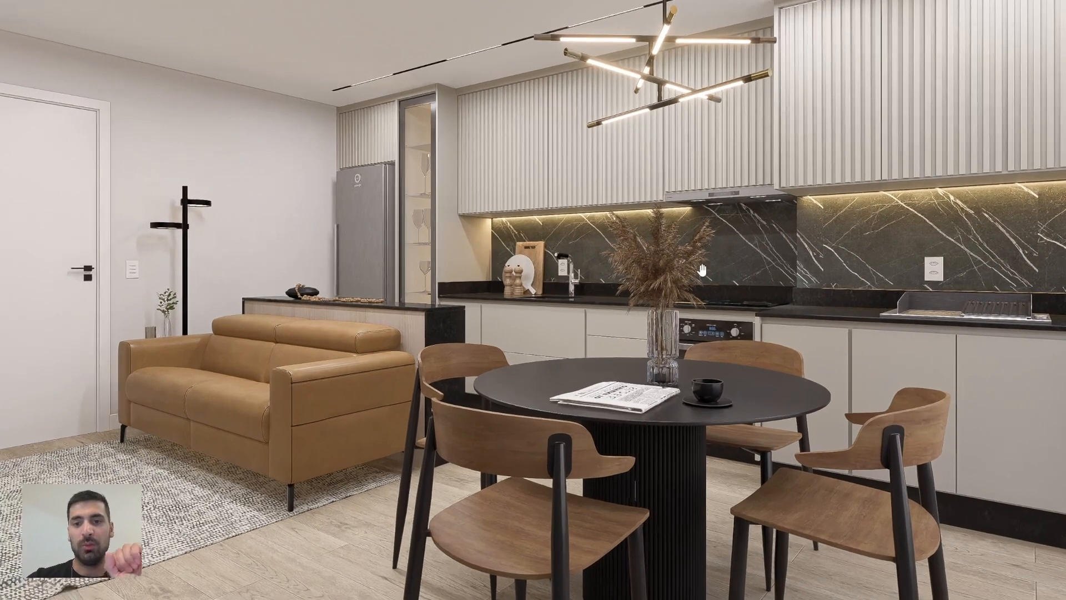
{"action": "scroll", "coordinate": [697, 268], "scroll_direction": "down", "scroll_amount": 3}
{"action": "scroll", "coordinate": [672, 235], "scroll_direction": "up", "scroll_amount": 2}
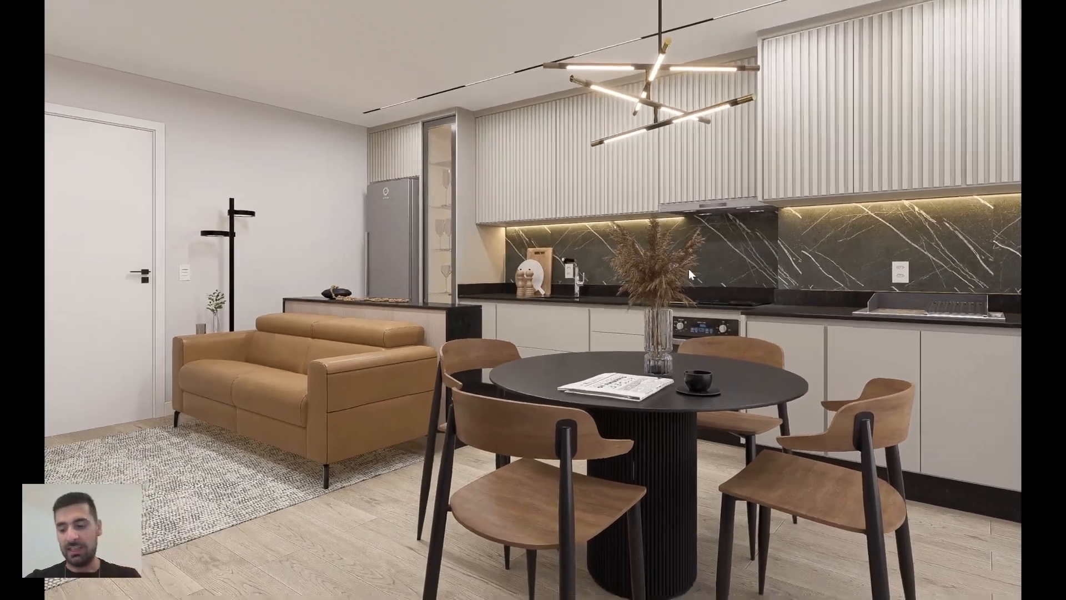
{"action": "scroll", "coordinate": [688, 268], "scroll_direction": "down", "scroll_amount": 2}
{"action": "scroll", "coordinate": [688, 269], "scroll_direction": "up", "scroll_amount": 3}
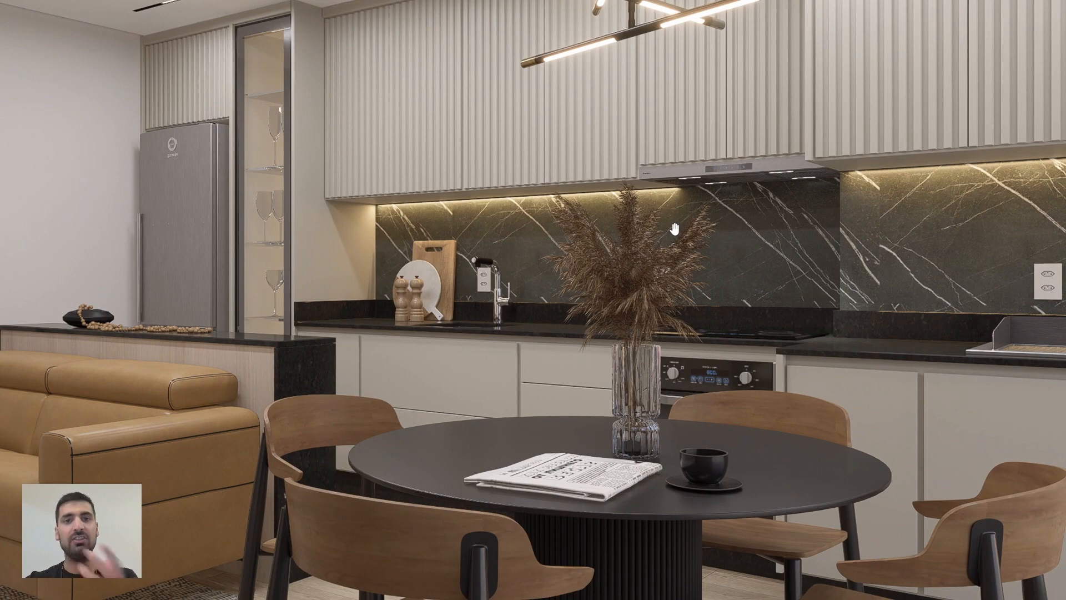
{"action": "left_click_drag", "start_coordinate": [702, 304], "coordinate": [671, 305]}
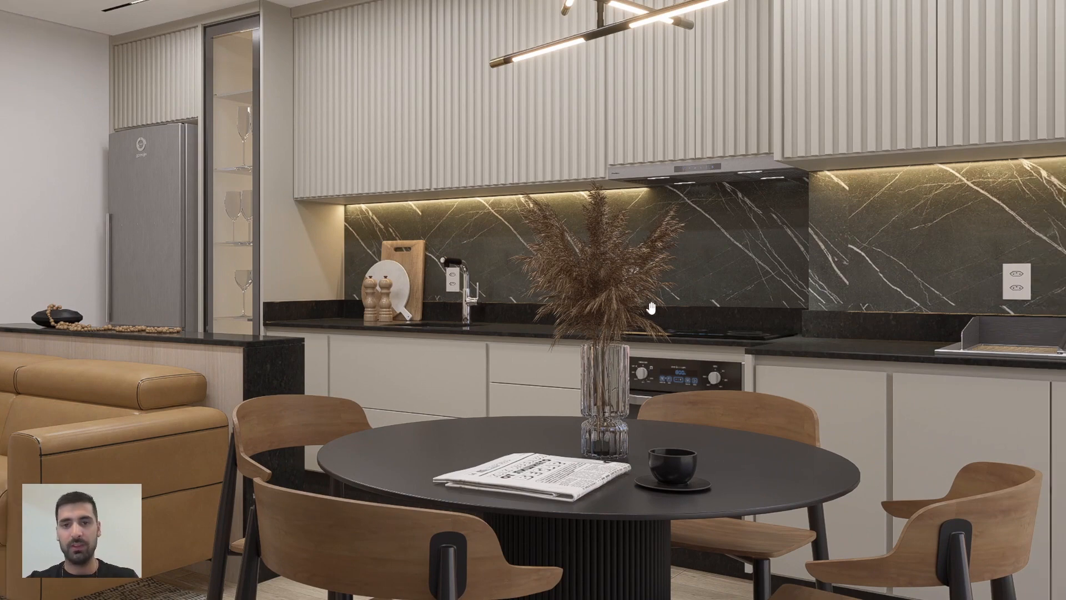
{"action": "scroll", "coordinate": [651, 309], "scroll_direction": "down", "scroll_amount": 5}
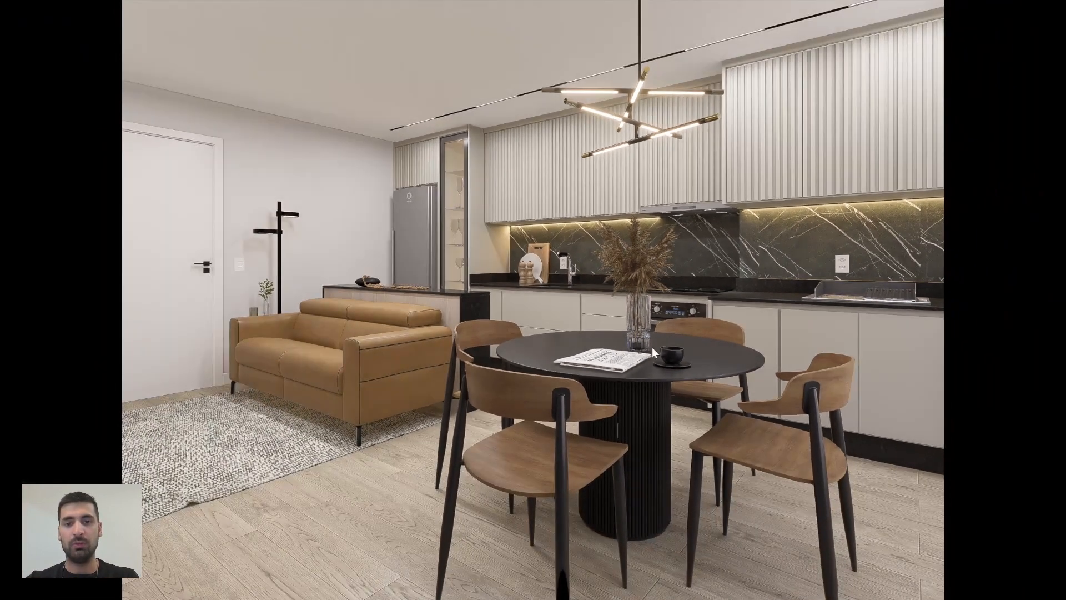
{"action": "scroll", "coordinate": [653, 351], "scroll_direction": "up", "scroll_amount": 5}
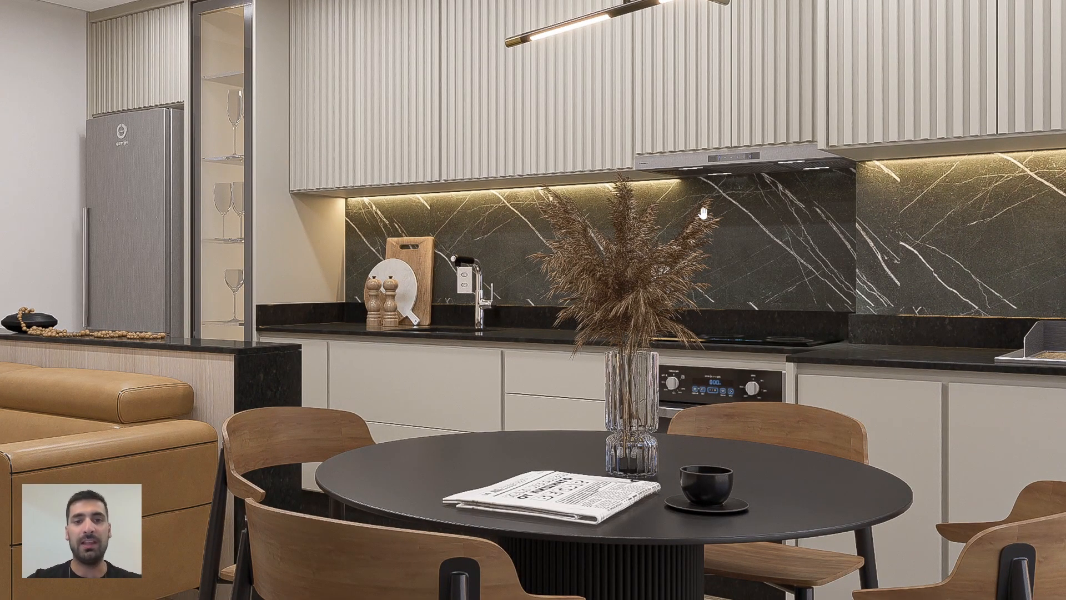
{"action": "scroll", "coordinate": [644, 351], "scroll_direction": "down", "scroll_amount": 4}
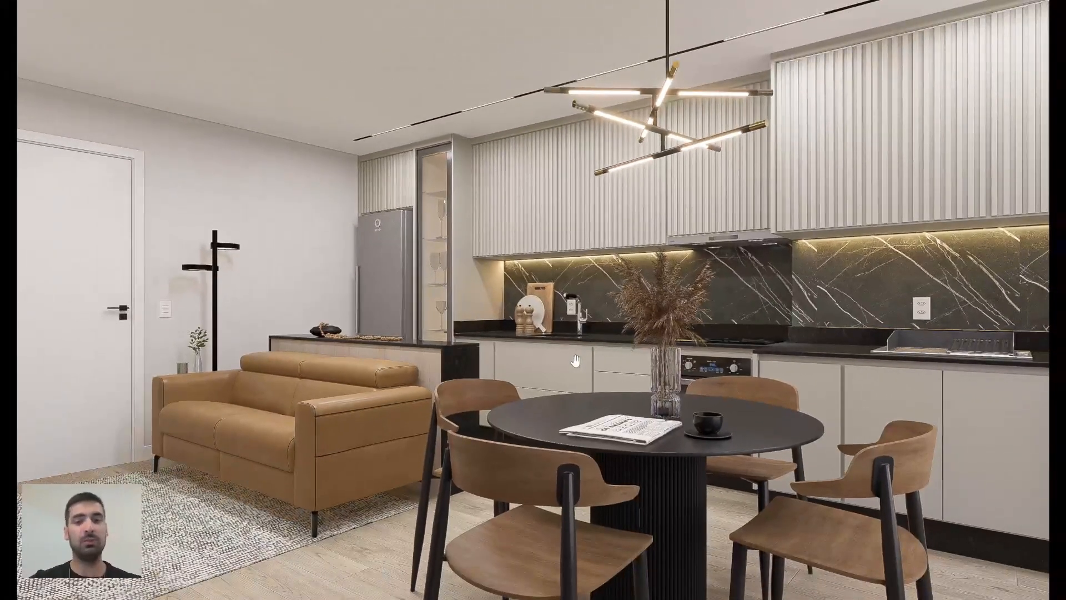
{"action": "scroll", "coordinate": [592, 362], "scroll_direction": "up", "scroll_amount": 3}
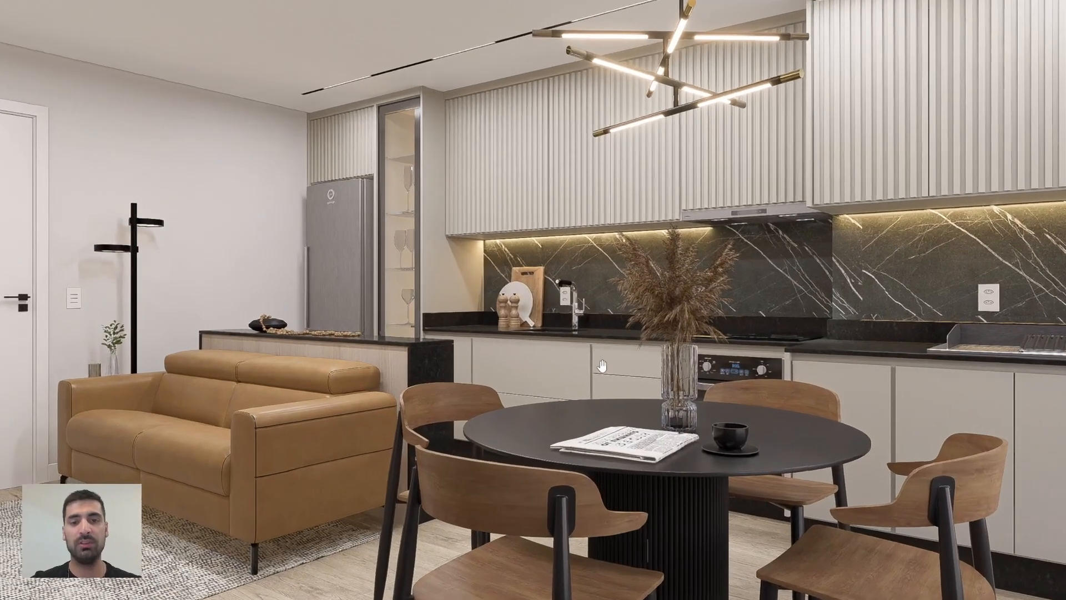
{"action": "scroll", "coordinate": [595, 323], "scroll_direction": "down", "scroll_amount": 3}
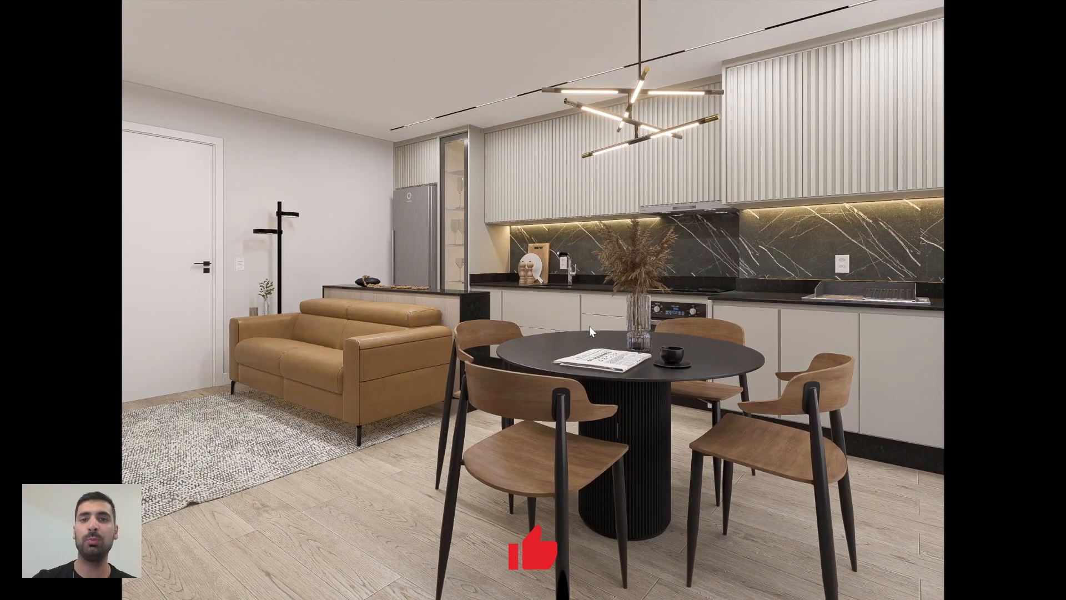
{"action": "scroll", "coordinate": [583, 326], "scroll_direction": "up", "scroll_amount": 3}
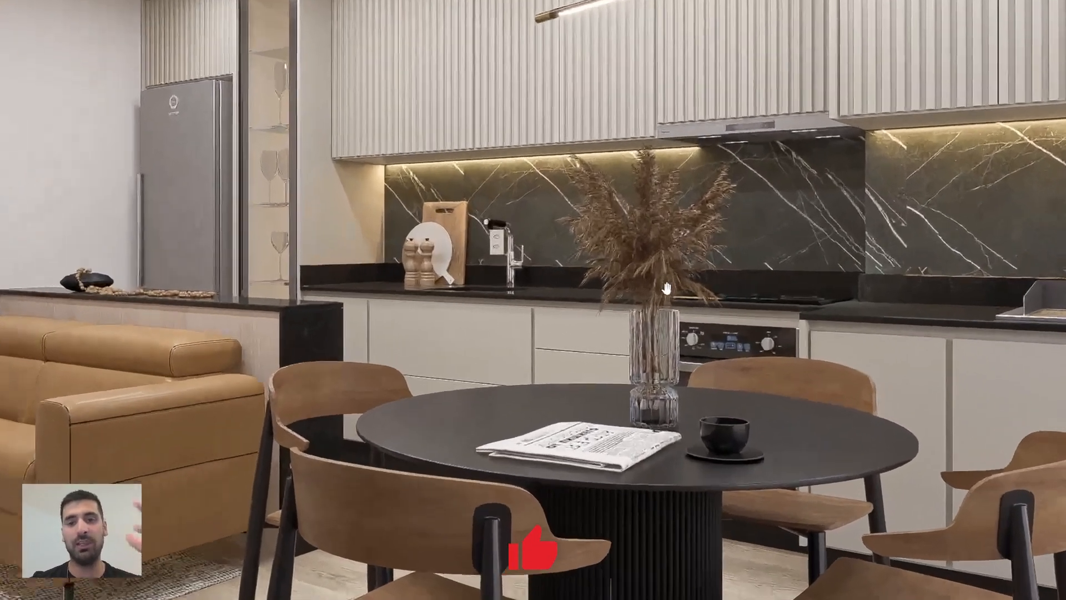
{"action": "scroll", "coordinate": [599, 318], "scroll_direction": "down", "scroll_amount": 3}
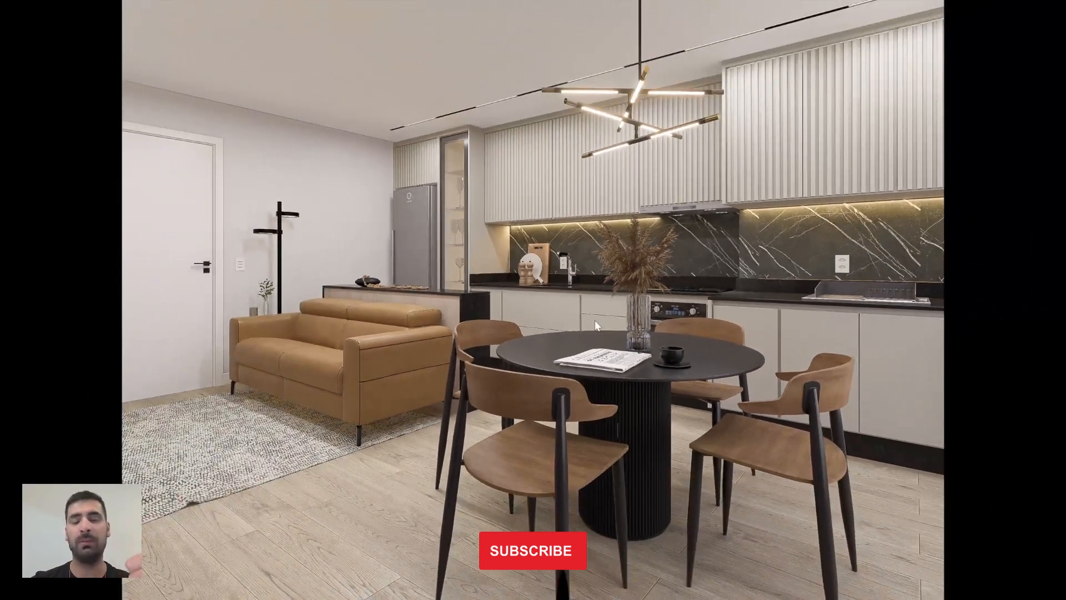